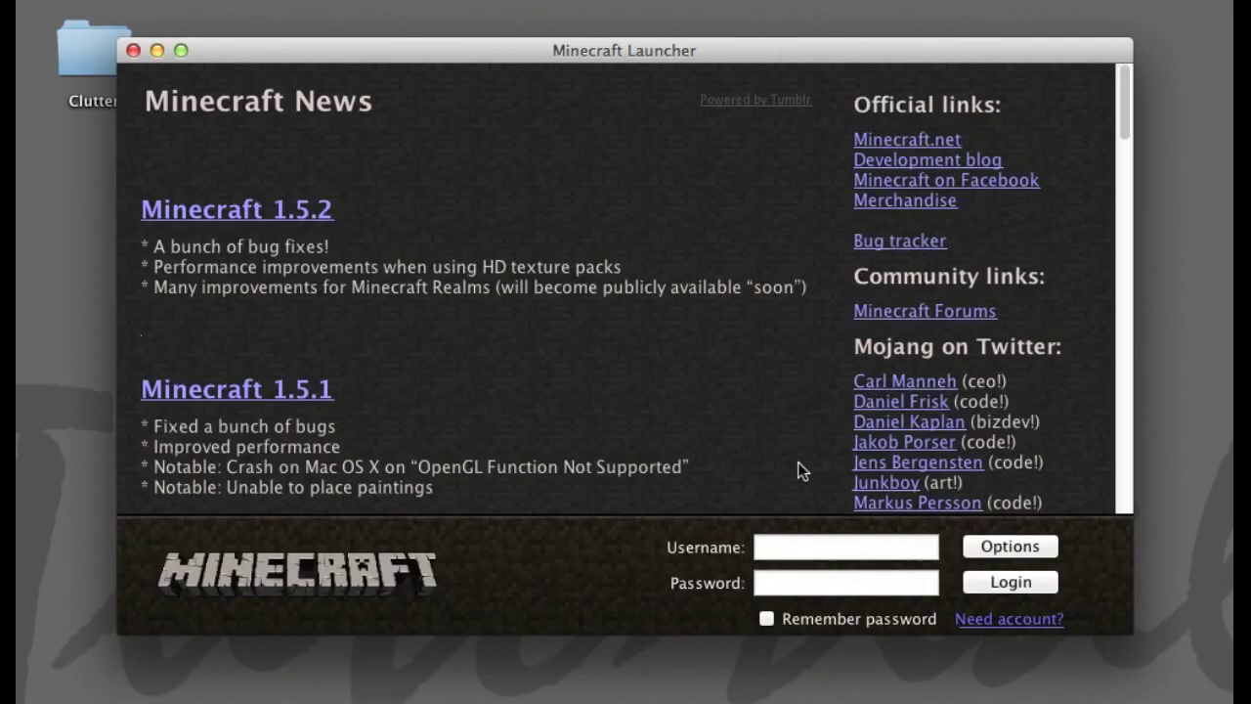
- Turn on Force update in the launcher options and close them
click(992, 549)
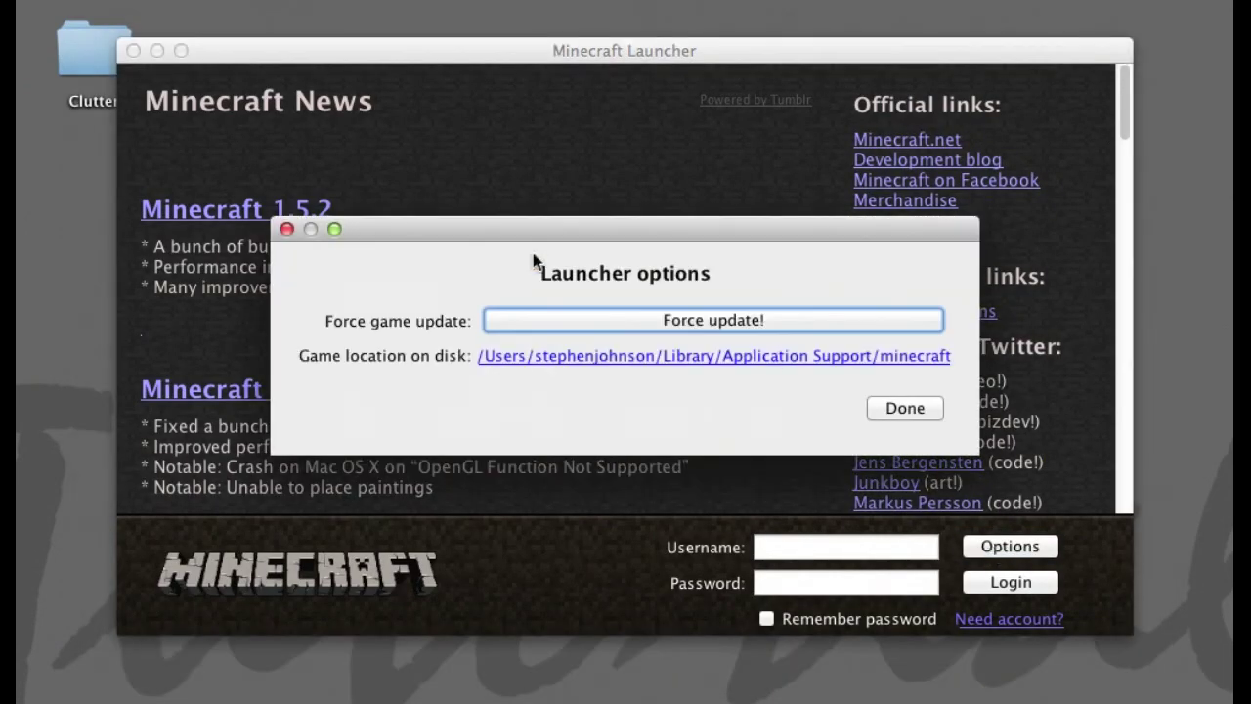
click(507, 320)
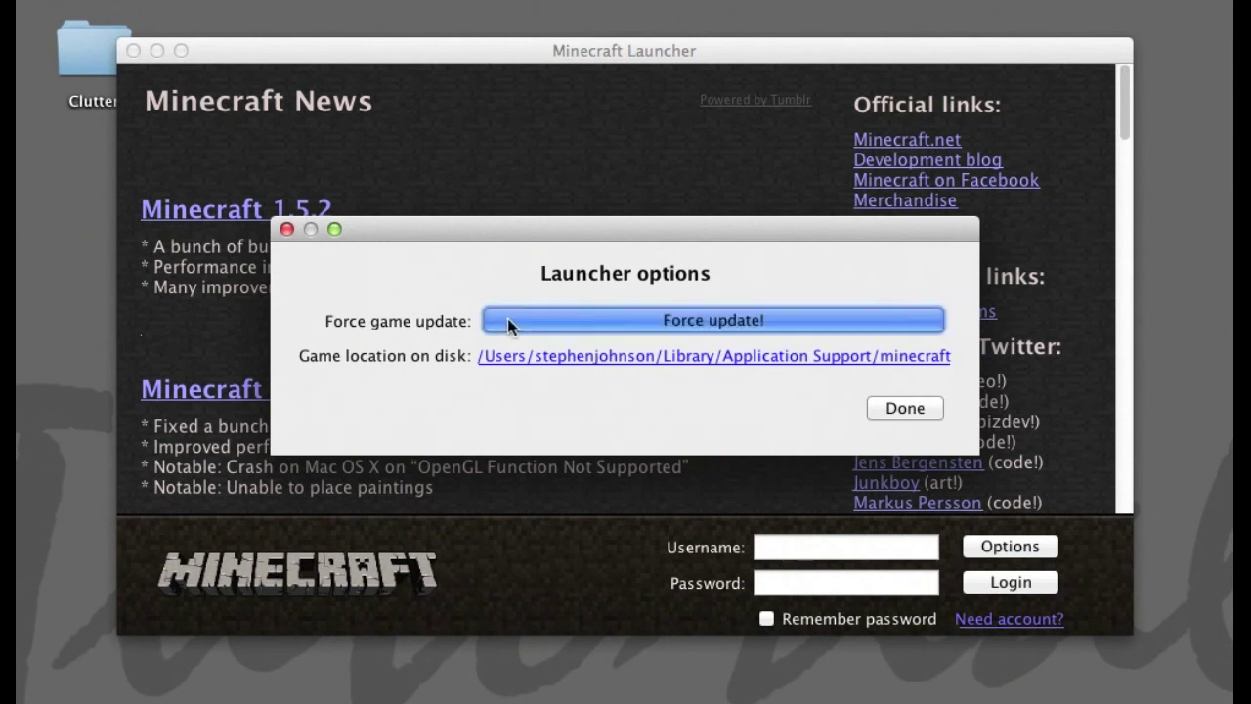
click(905, 408)
- Log in as rj26 with the account password to start the game update
click(799, 547)
text(s)
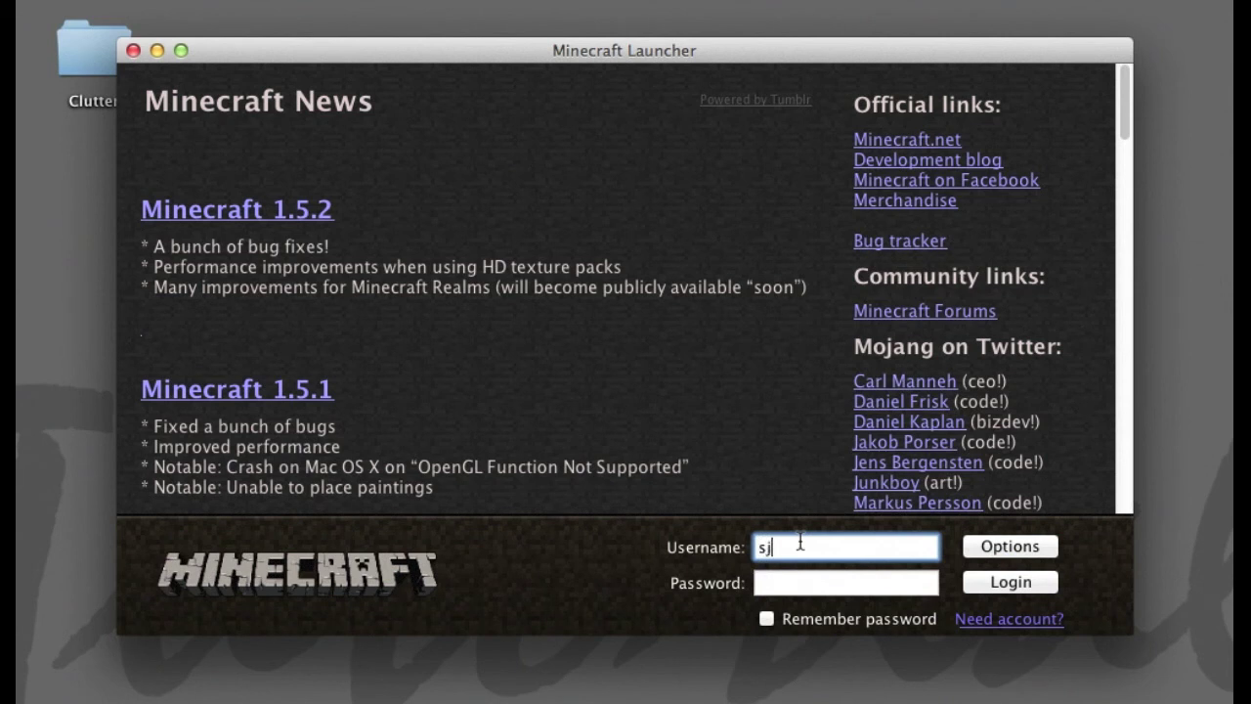
text(rj26)
click(786, 579)
text(•••)
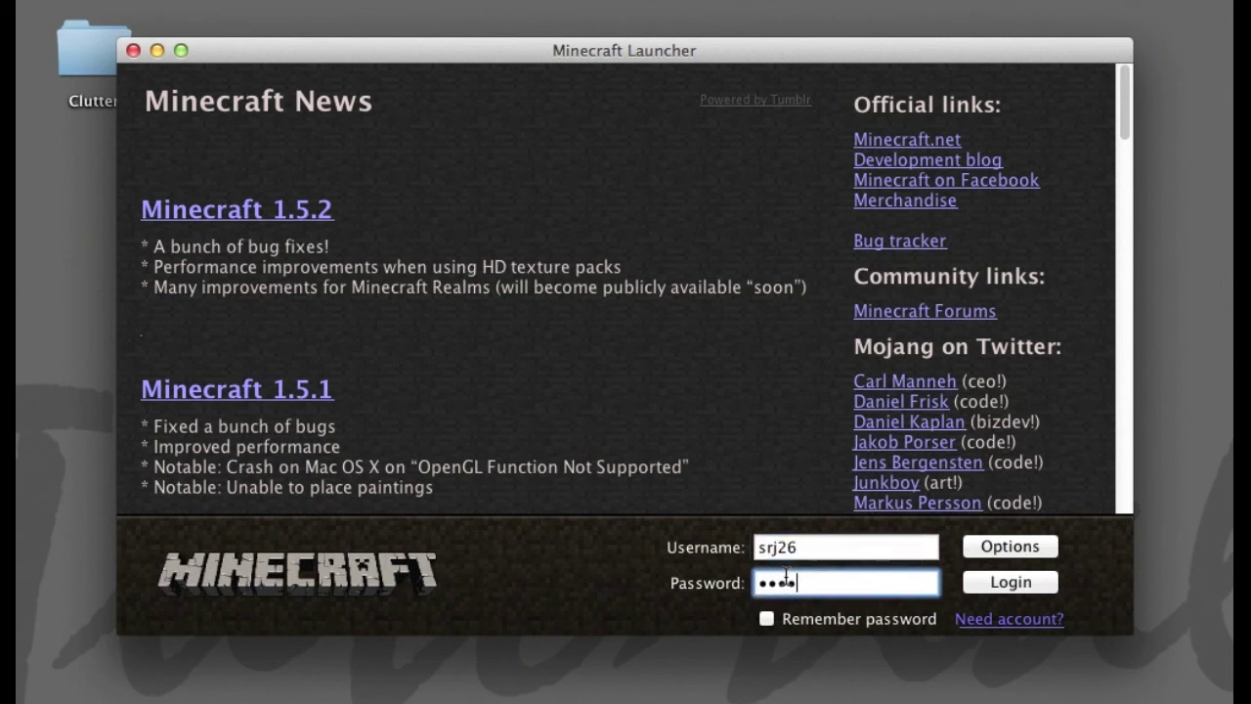
text(••••••••)
key(Return)
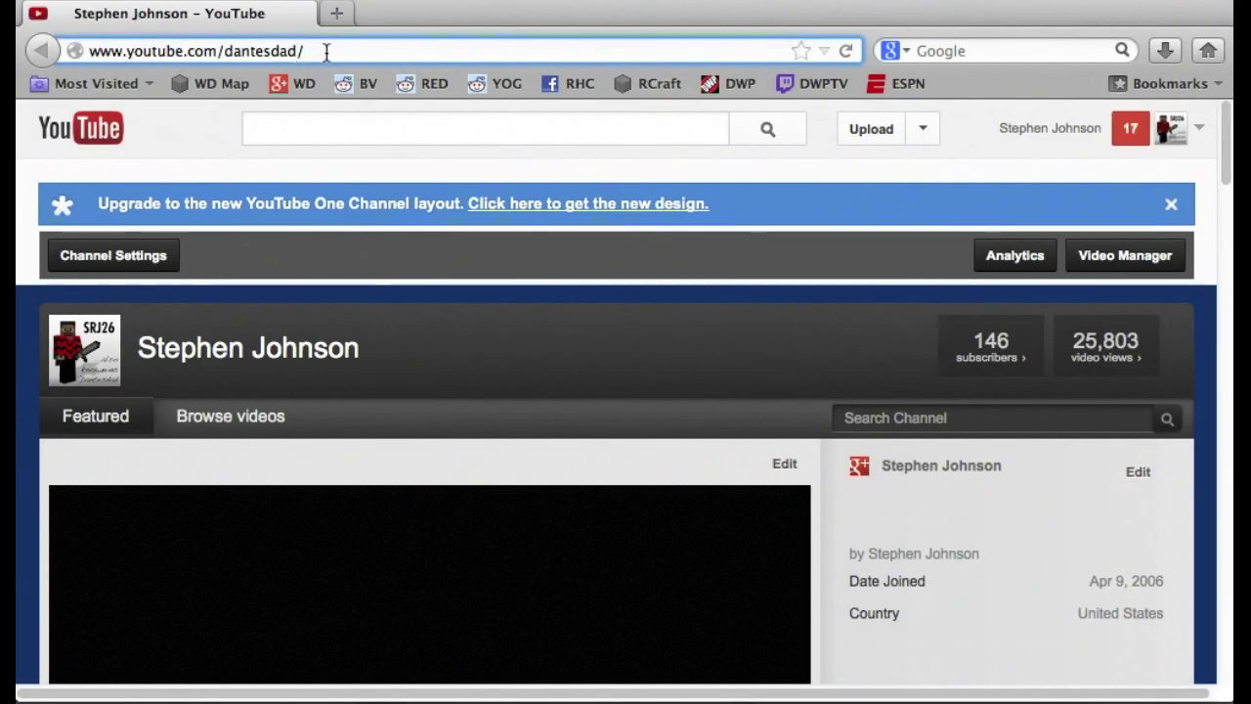
- Load srjdesign.com/minecraft/ in Firefox
drag(323, 51, 68, 57)
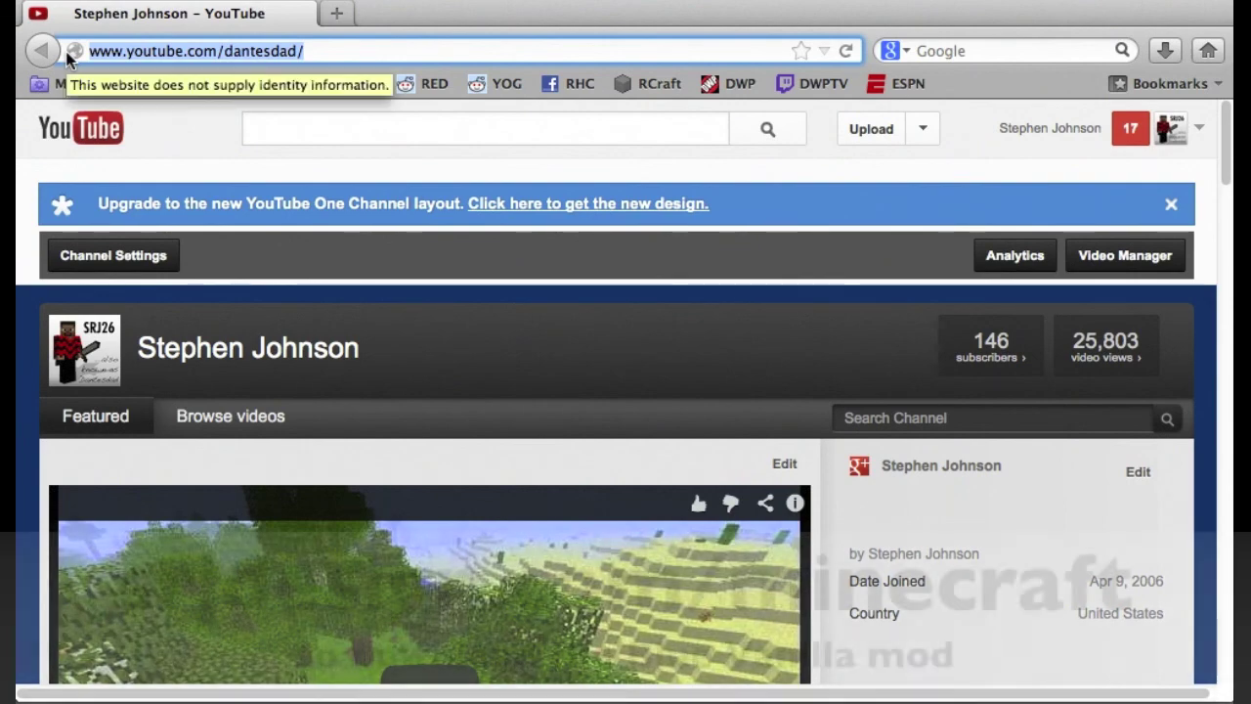
text(srjdesi)
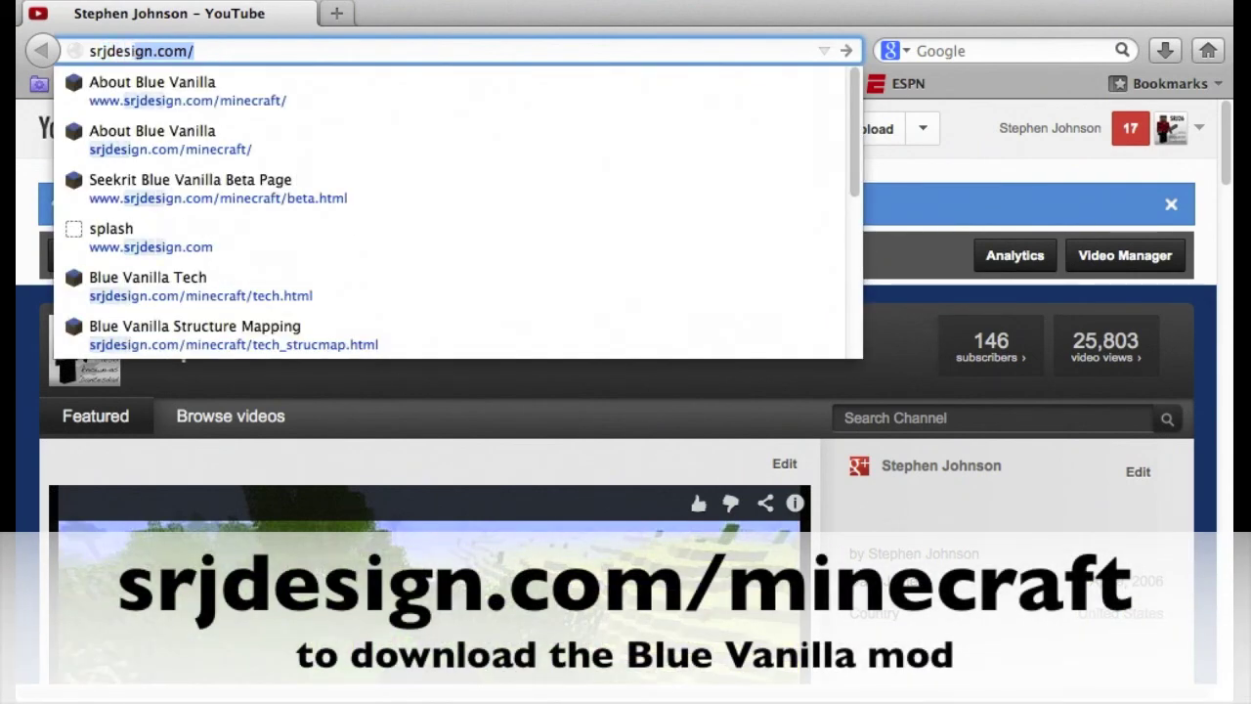
text(gn.com/mine)
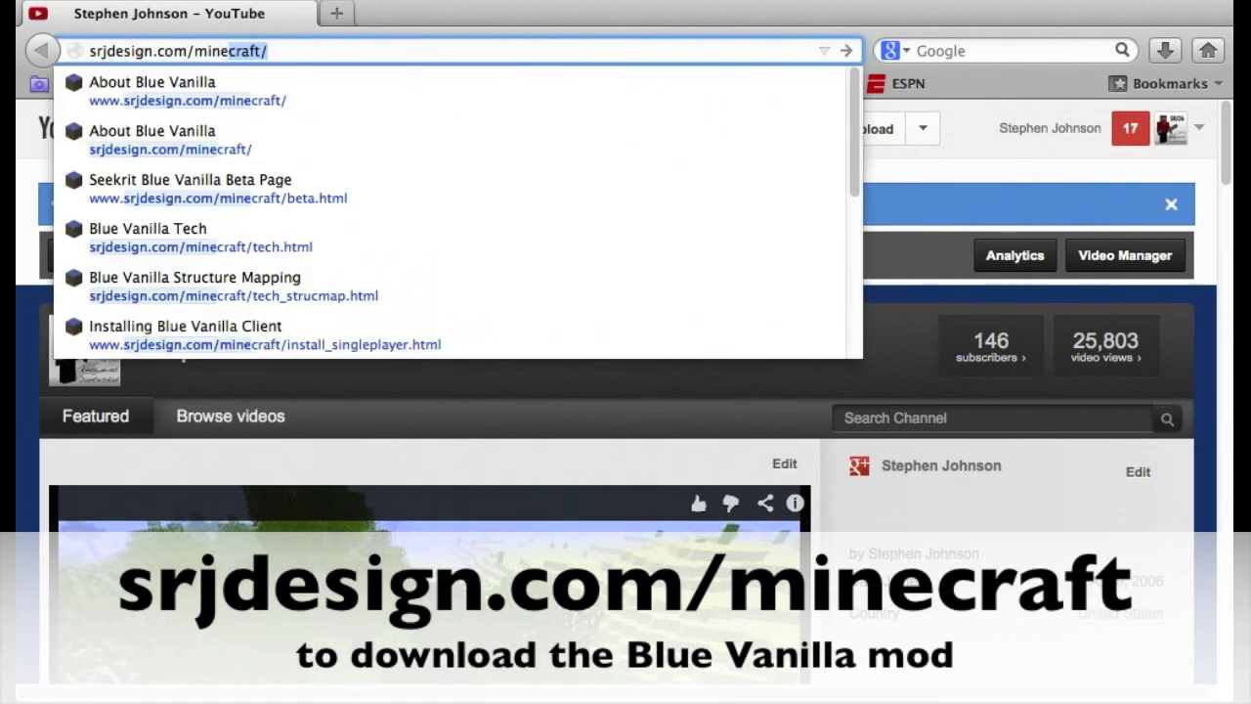
text(craft)
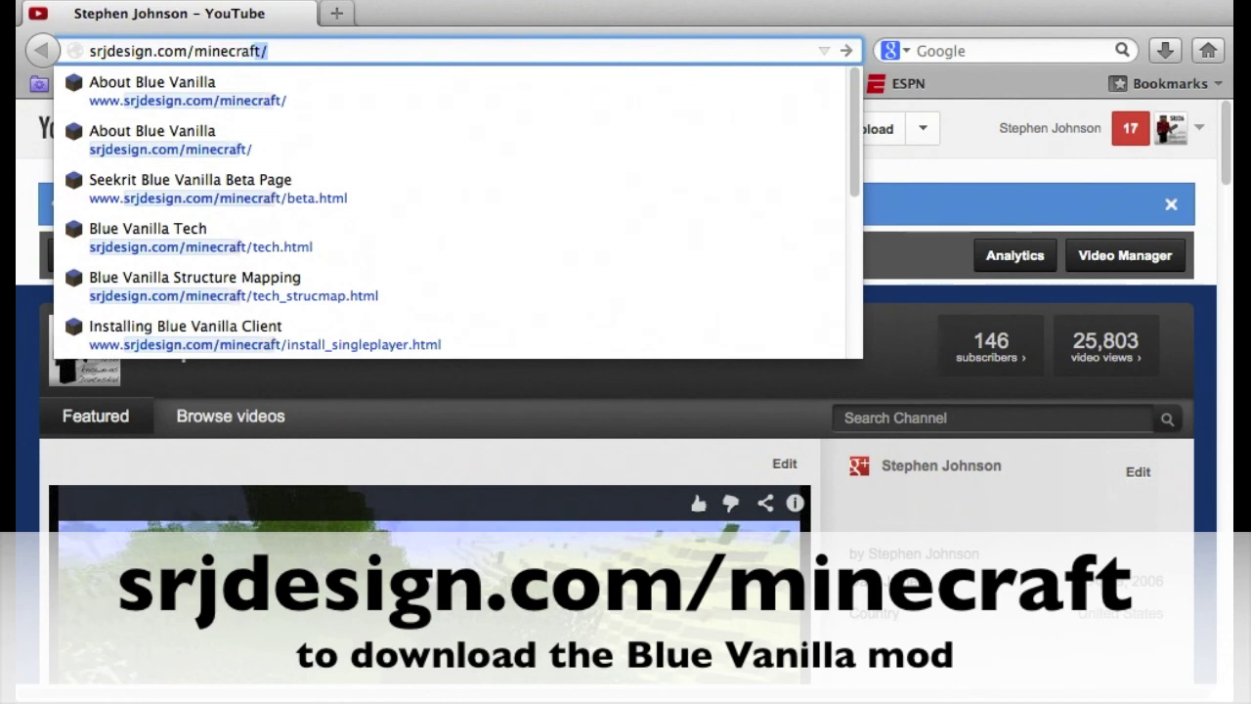
text(/)
key(Return)
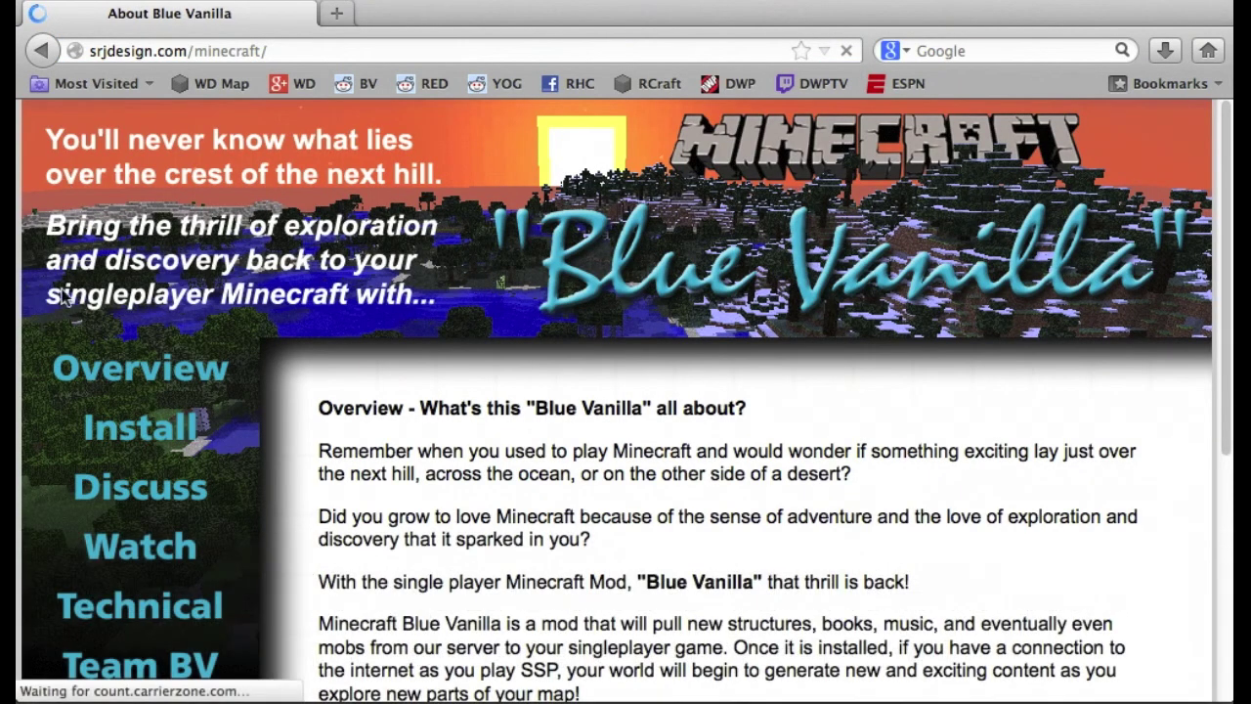
- From the Blue Vanilla install page, save BlueVanilla1.0.zip to disk
click(144, 439)
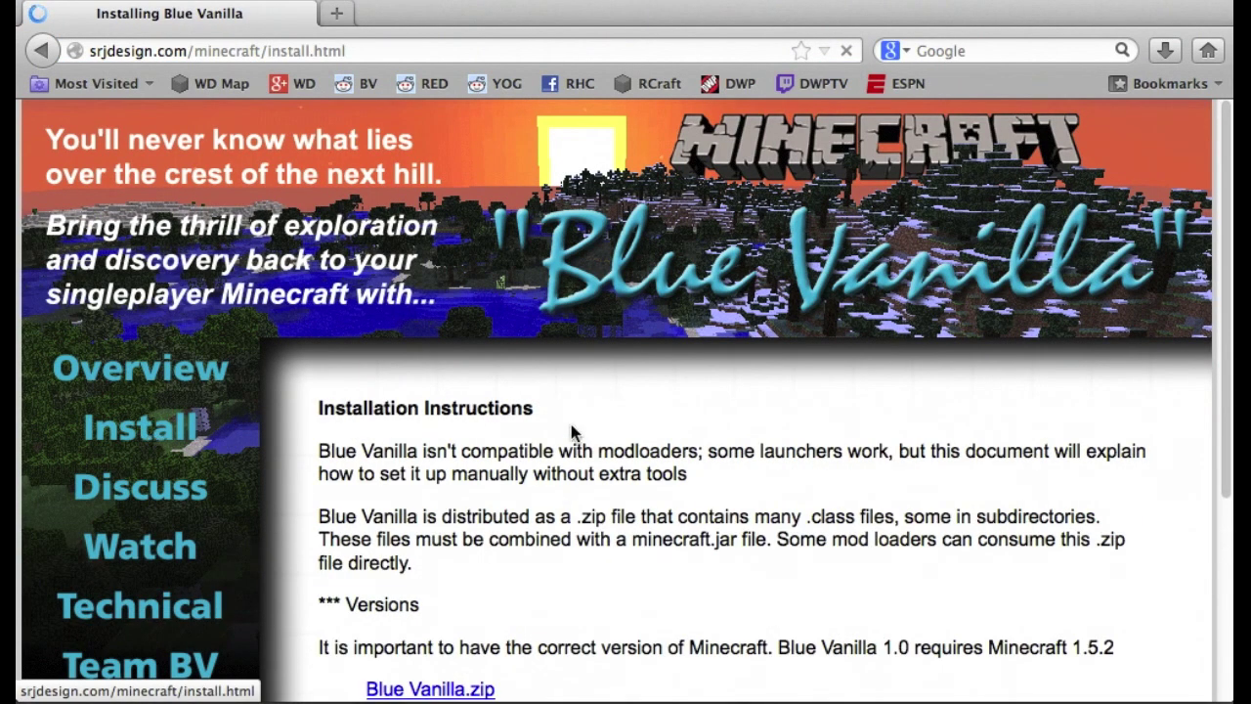
scroll(573, 433, down, 3)
scroll(614, 397, down, 1)
scroll(572, 469, down, 1)
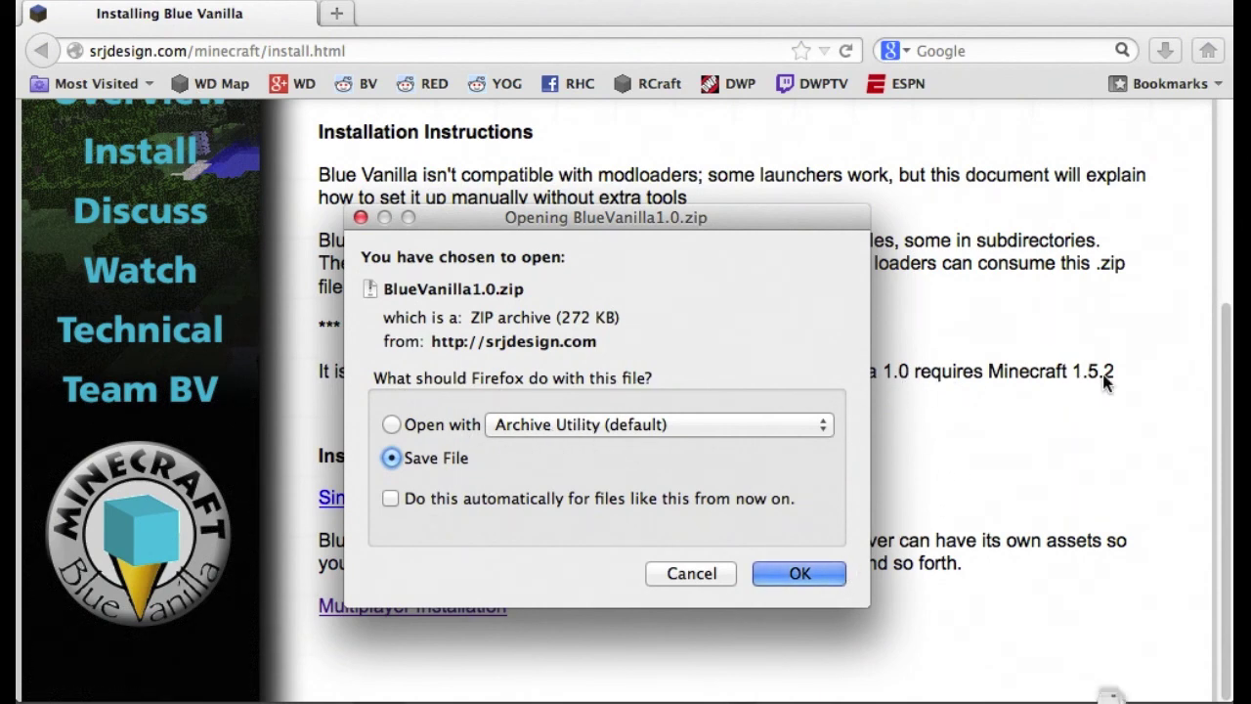
key(Return)
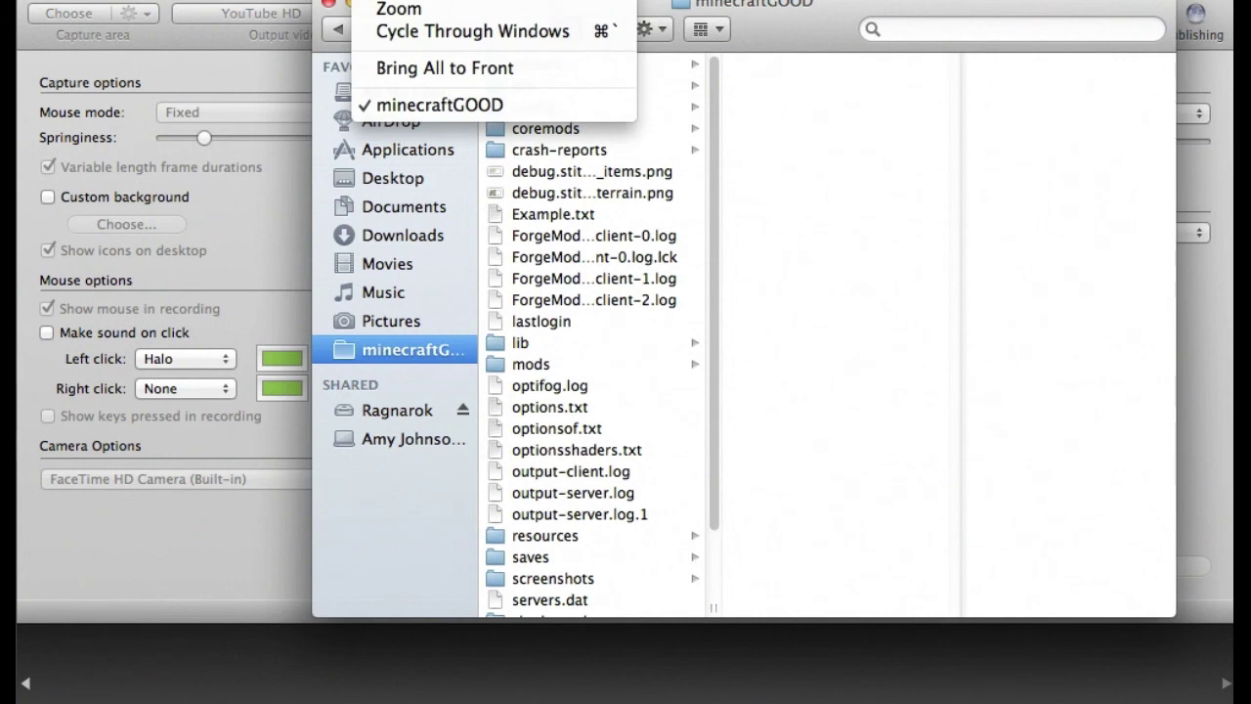
- Navigate via Application Support into minecraft/bin, where minecraft.jar sits
click(354, 369)
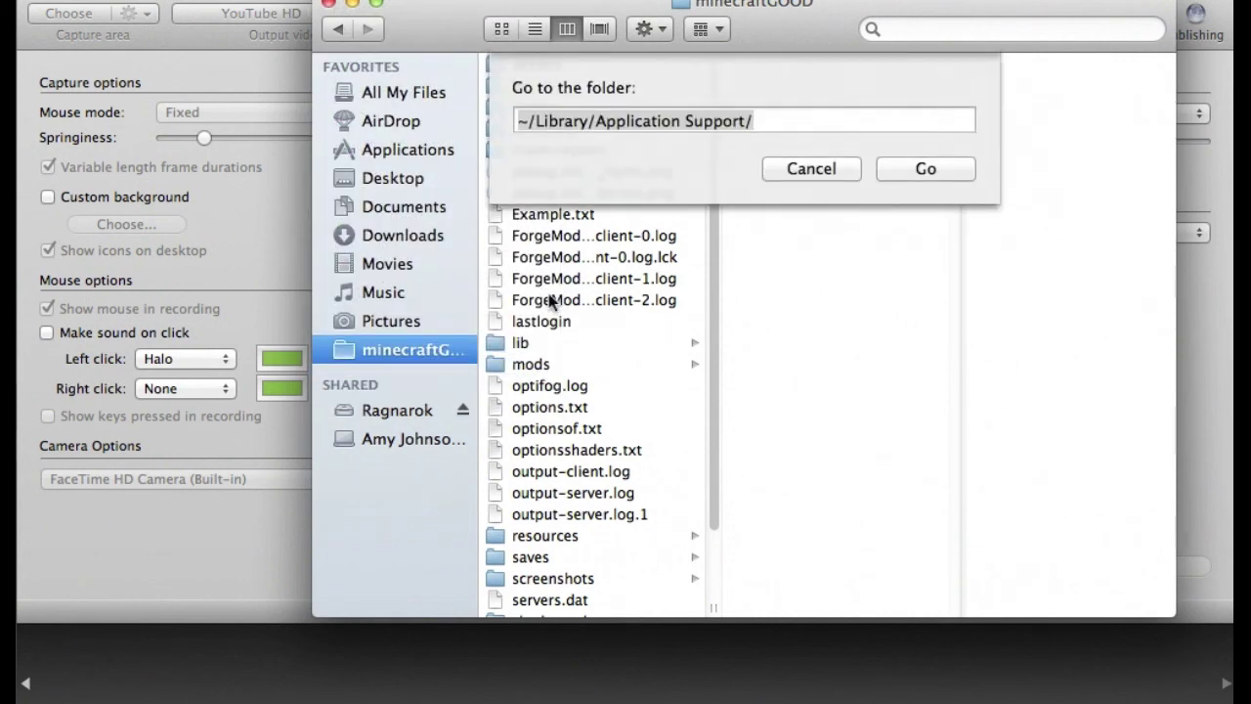
click(901, 176)
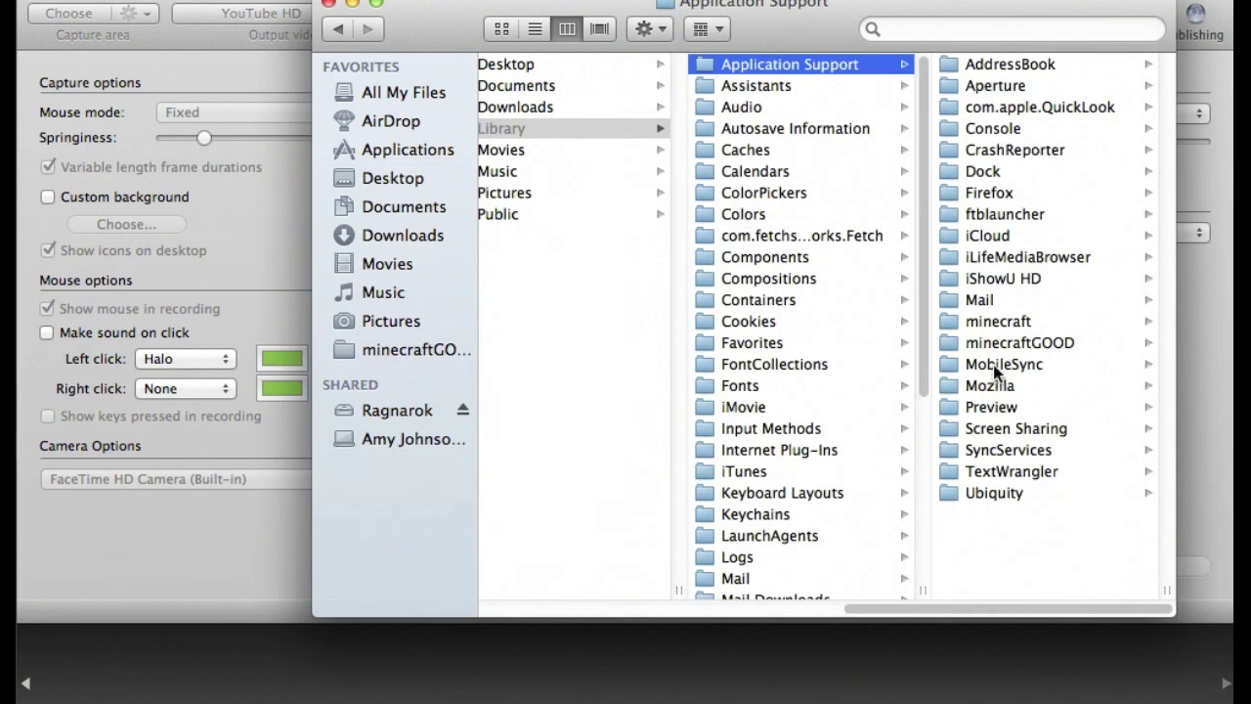
click(999, 321)
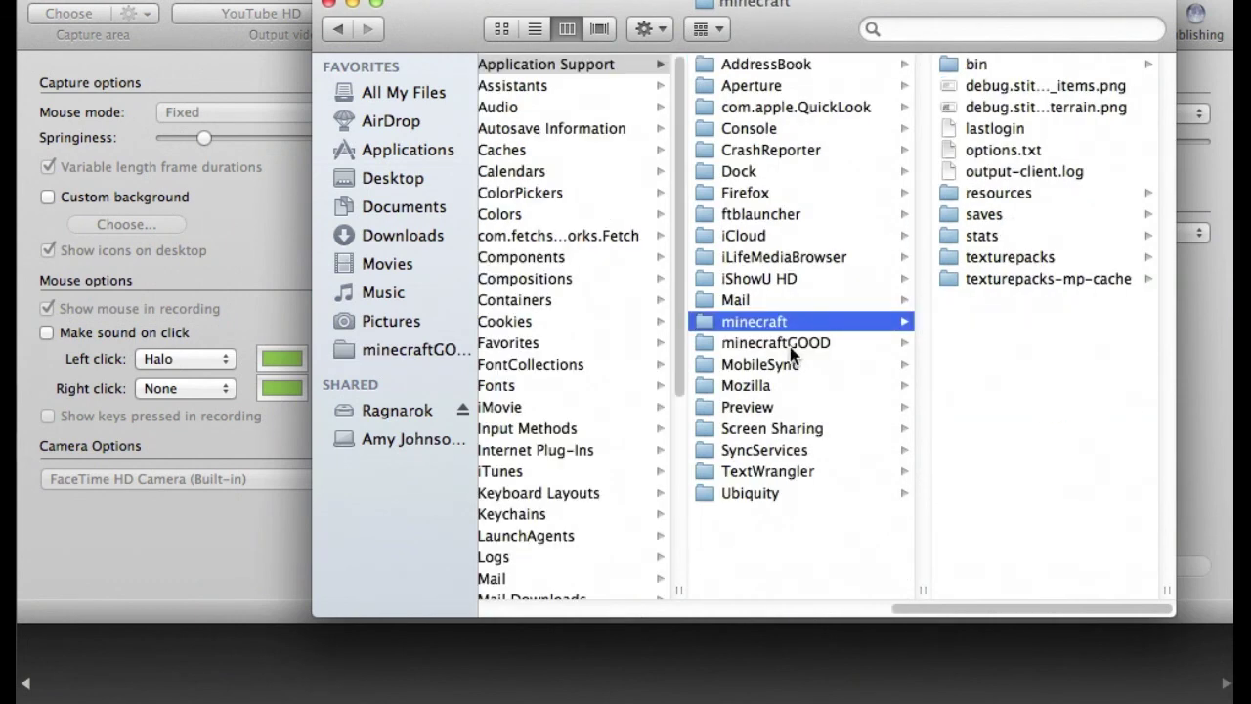
drag(855, 5, 649, 19)
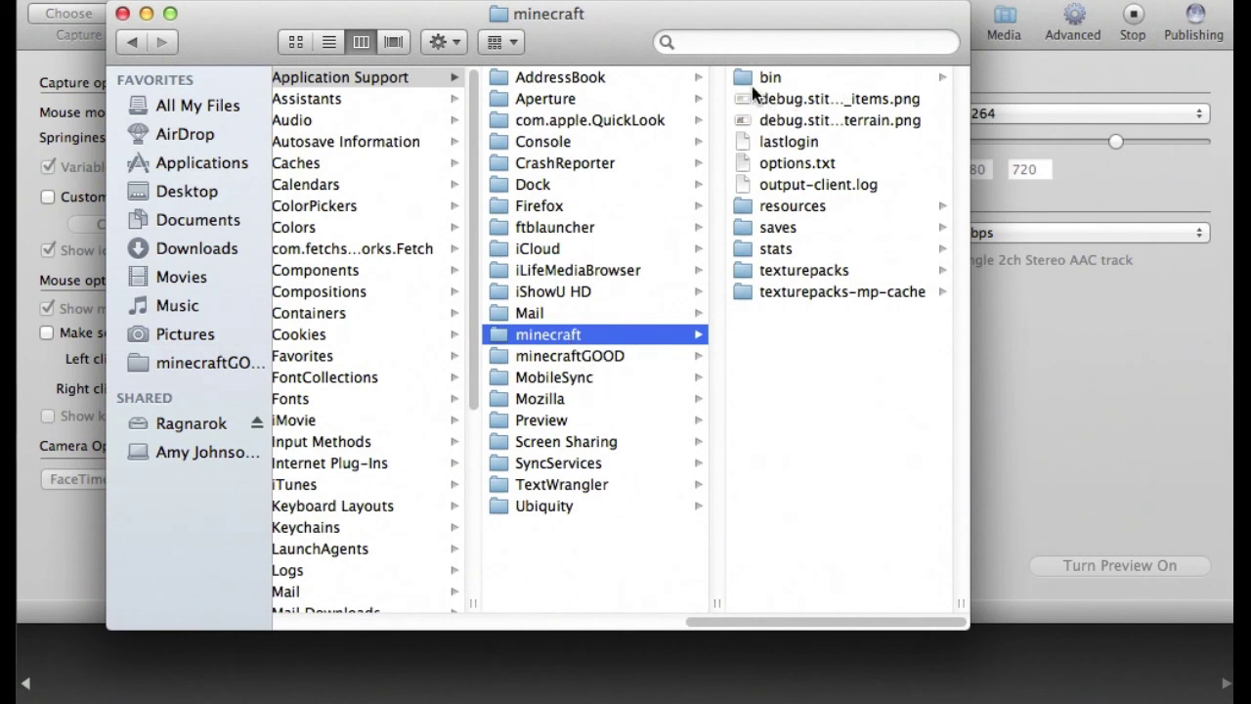
click(769, 82)
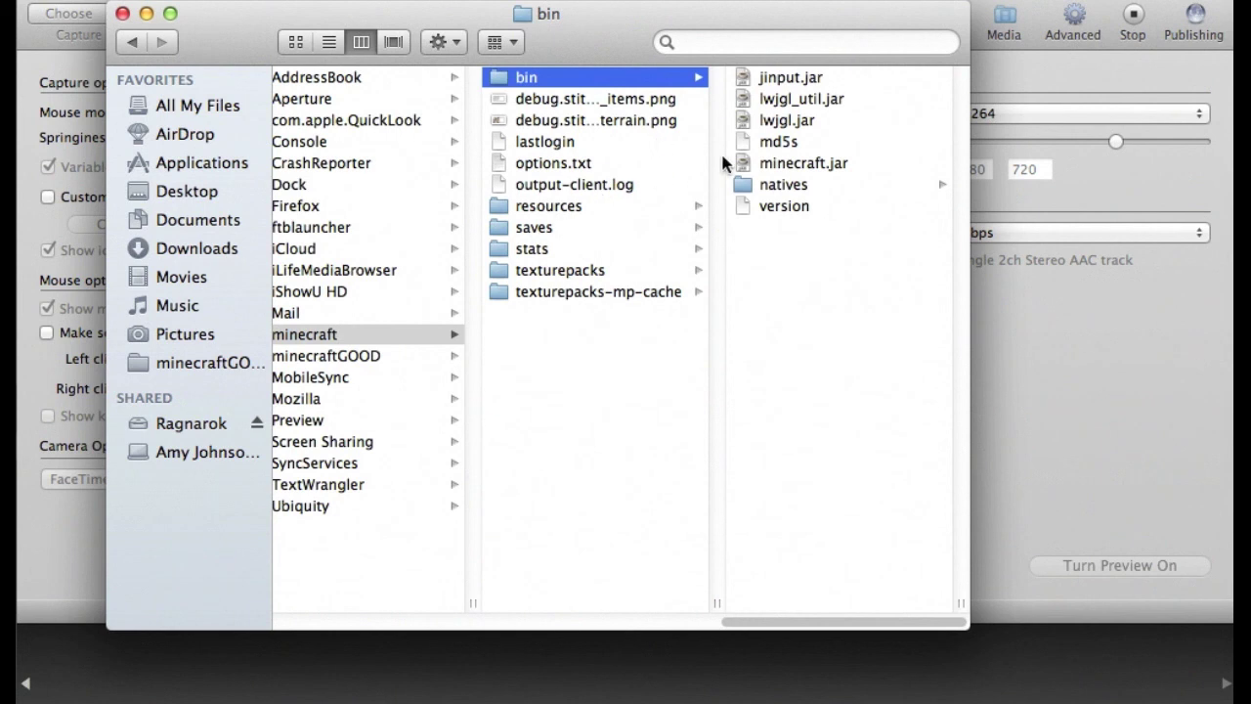
- Duplicate minecraft.jar as a backup and rename the original to minecraft.zip
click(795, 165)
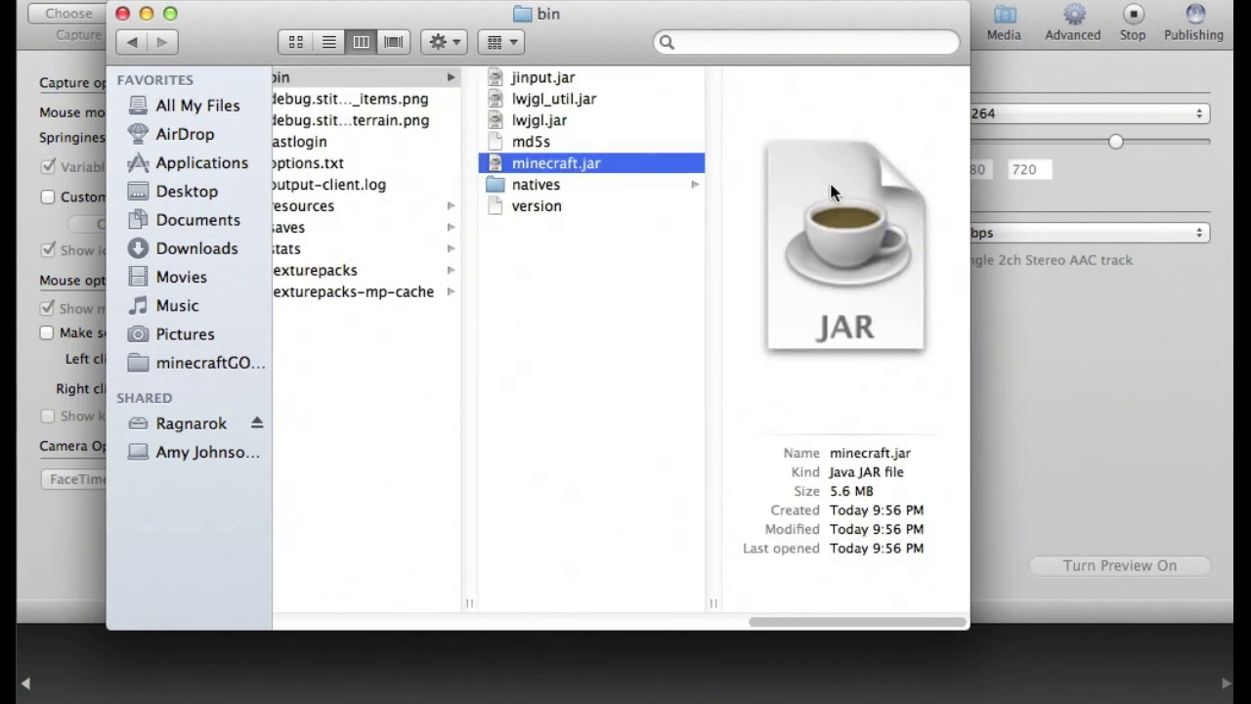
key(super+d)
click(586, 188)
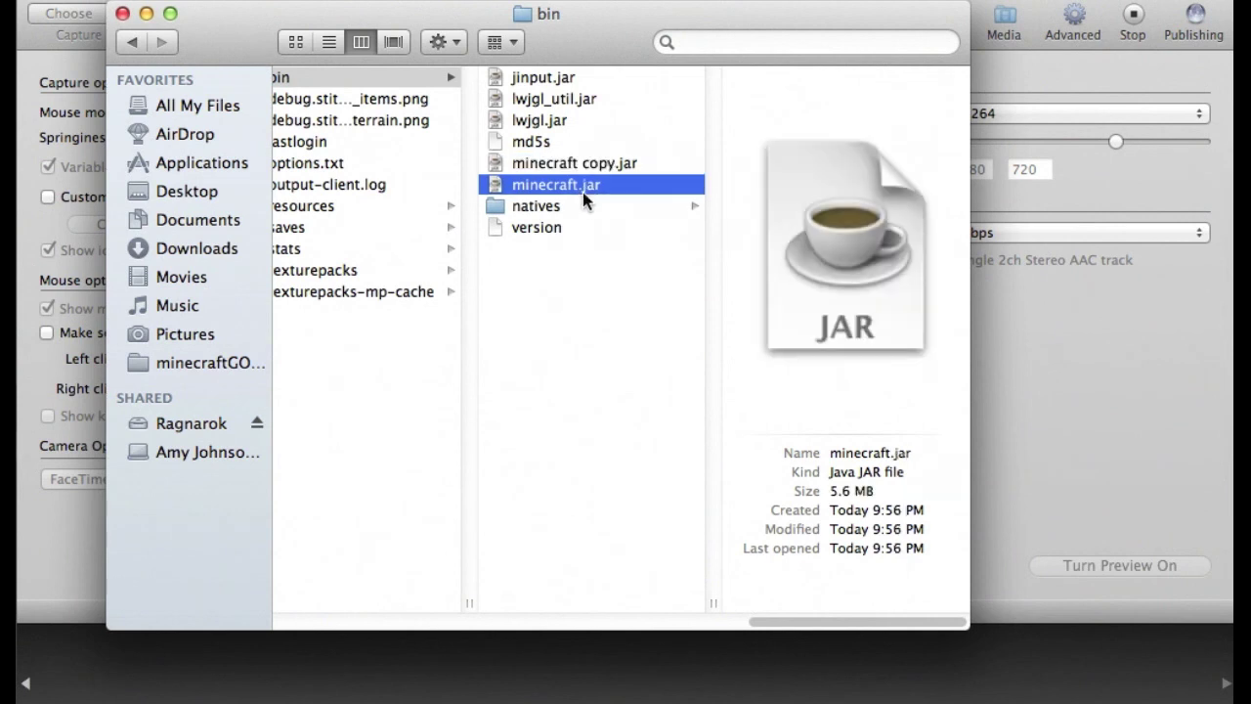
click(584, 191)
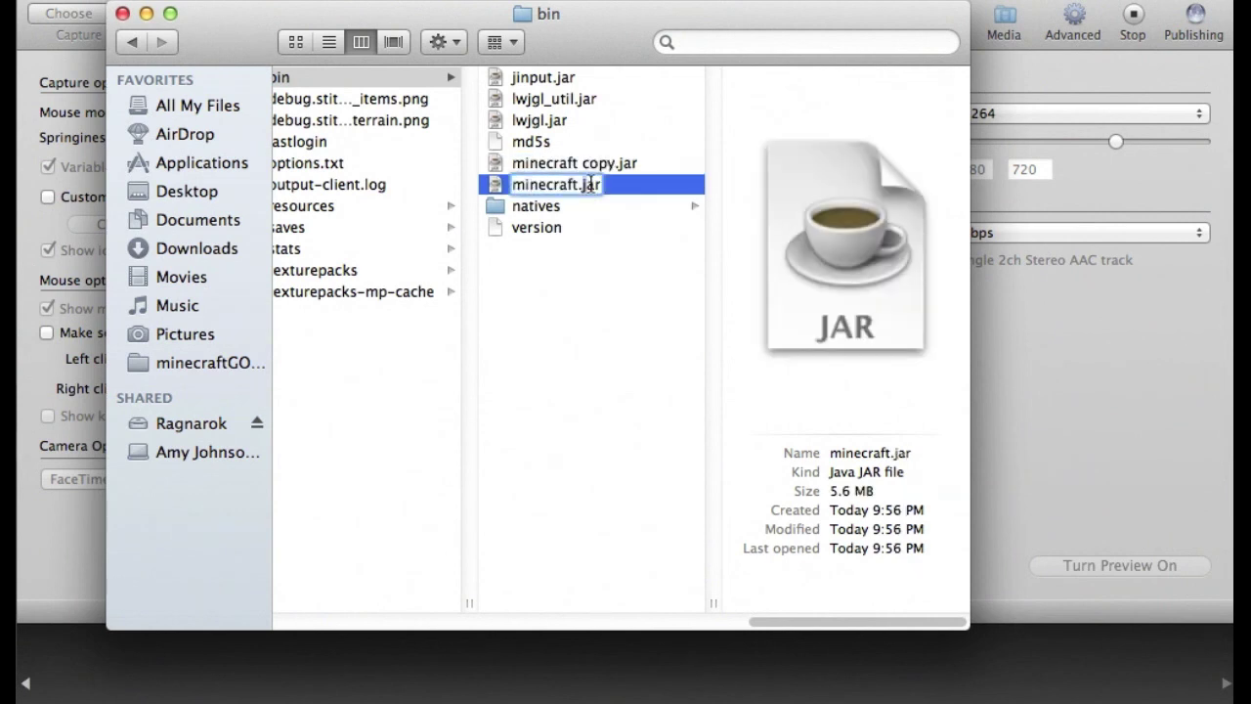
key(Right)
key(BackSpace)
key(BackSpace)
key(BackSpace)
text(zip)
key(Return)
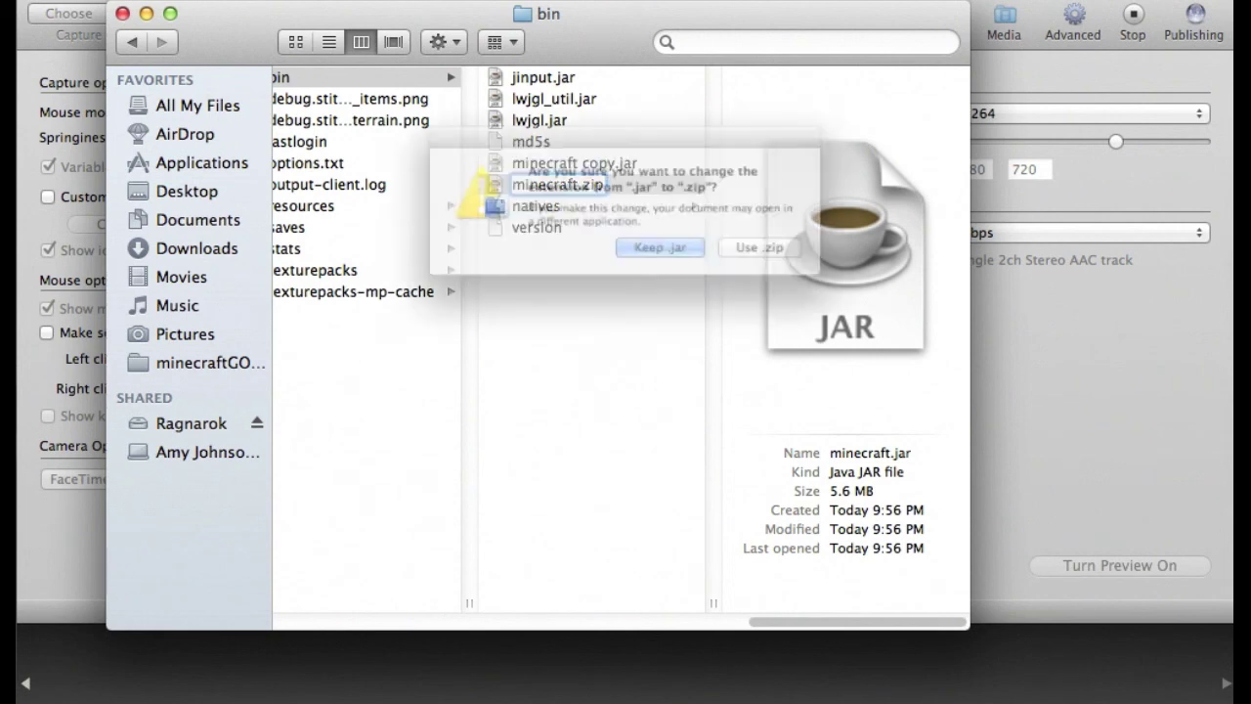
click(773, 256)
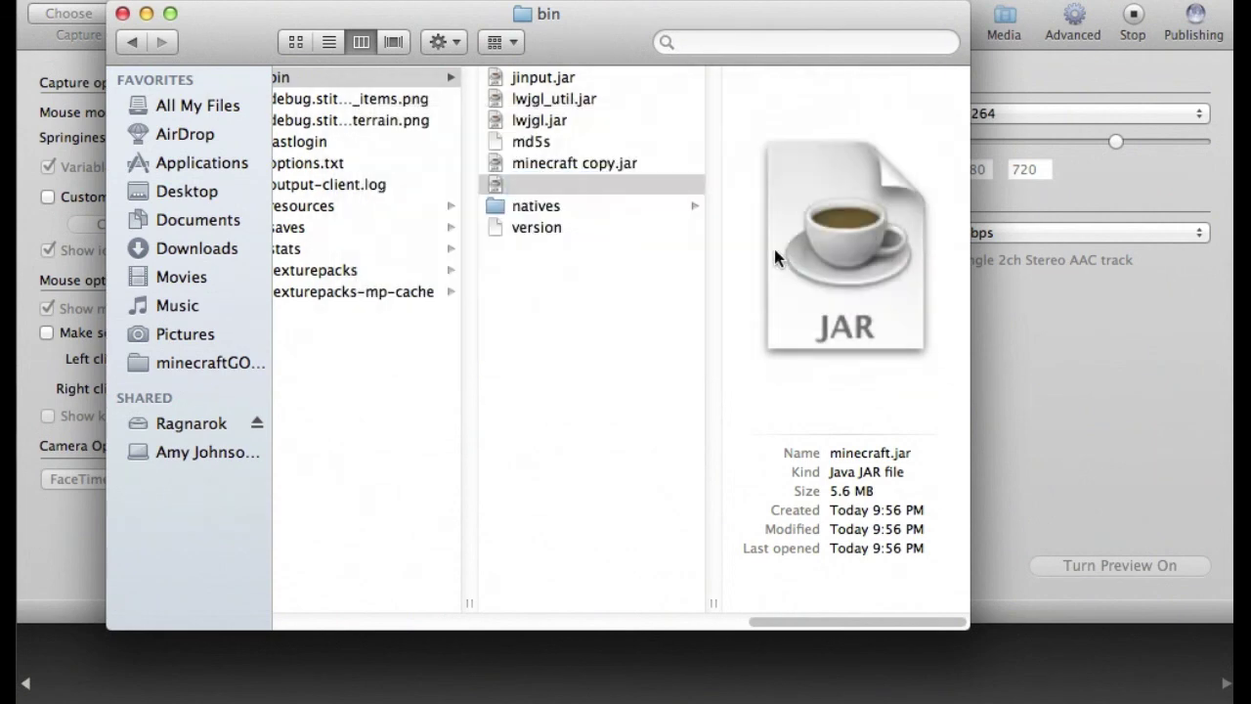
- Unpack minecraft.zip into a minecraft folder and glance inside META-INF
double_click(555, 179)
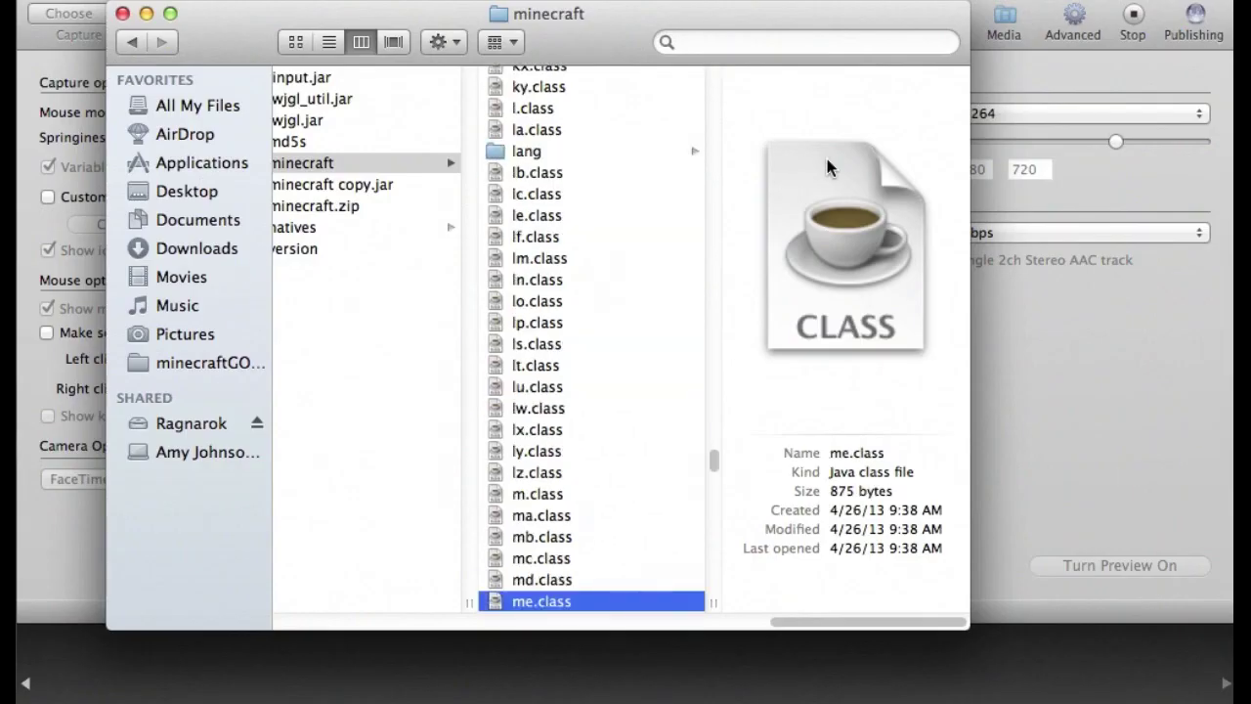
key(Down)
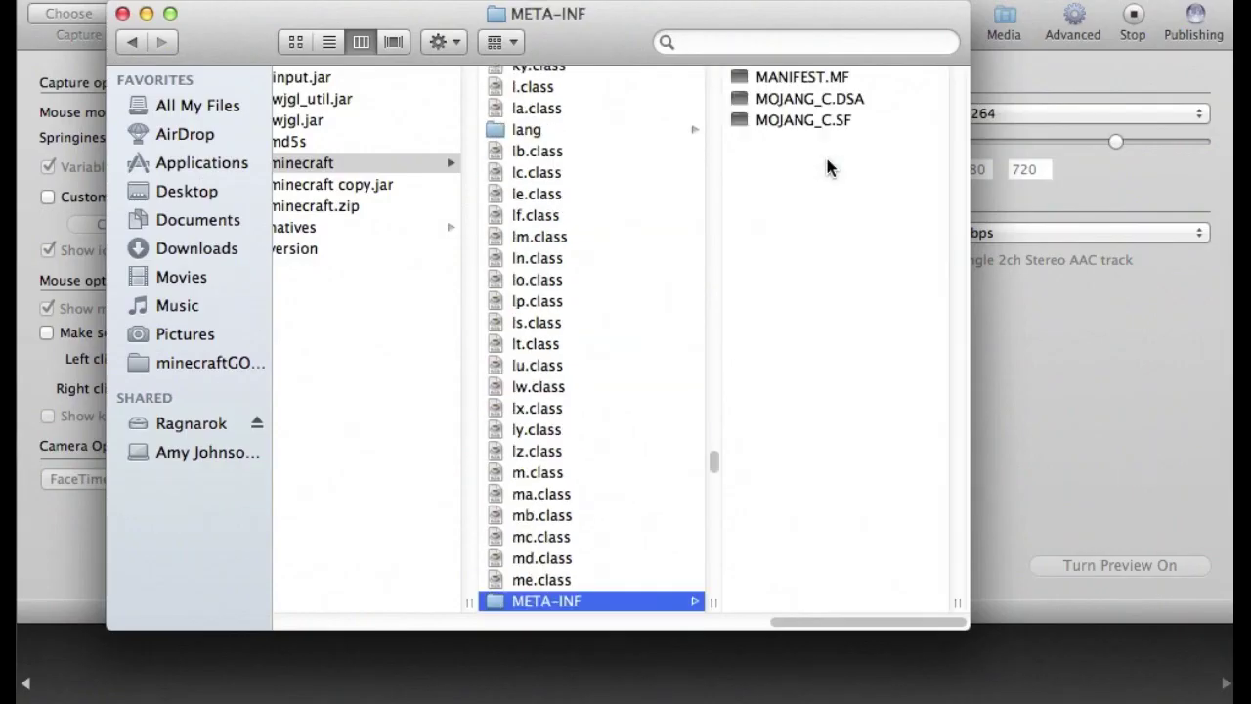
key(super+BackSpace)
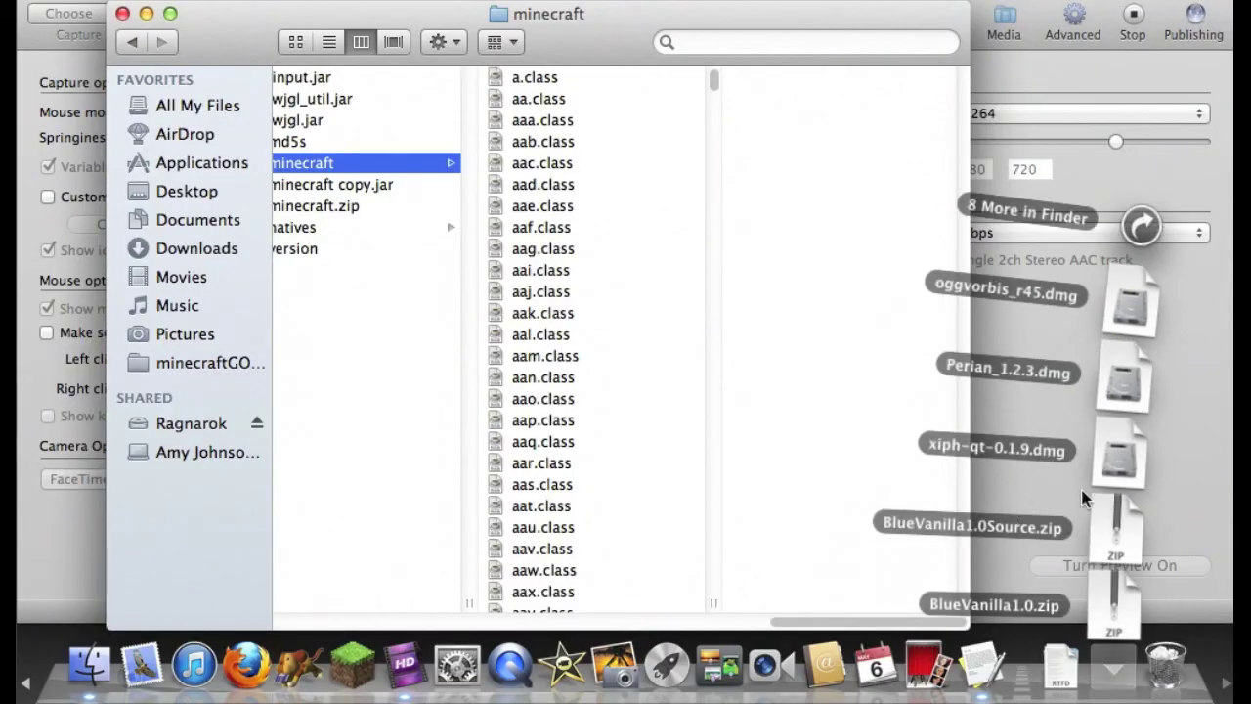
- Move BlueVanilla1.0.zip into the bin folder and unpack it
mouse_move(1103, 614)
mouse_down()
mouse_move(656, 480)
mouse_move(355, 431)
mouse_move(363, 452)
mouse_up()
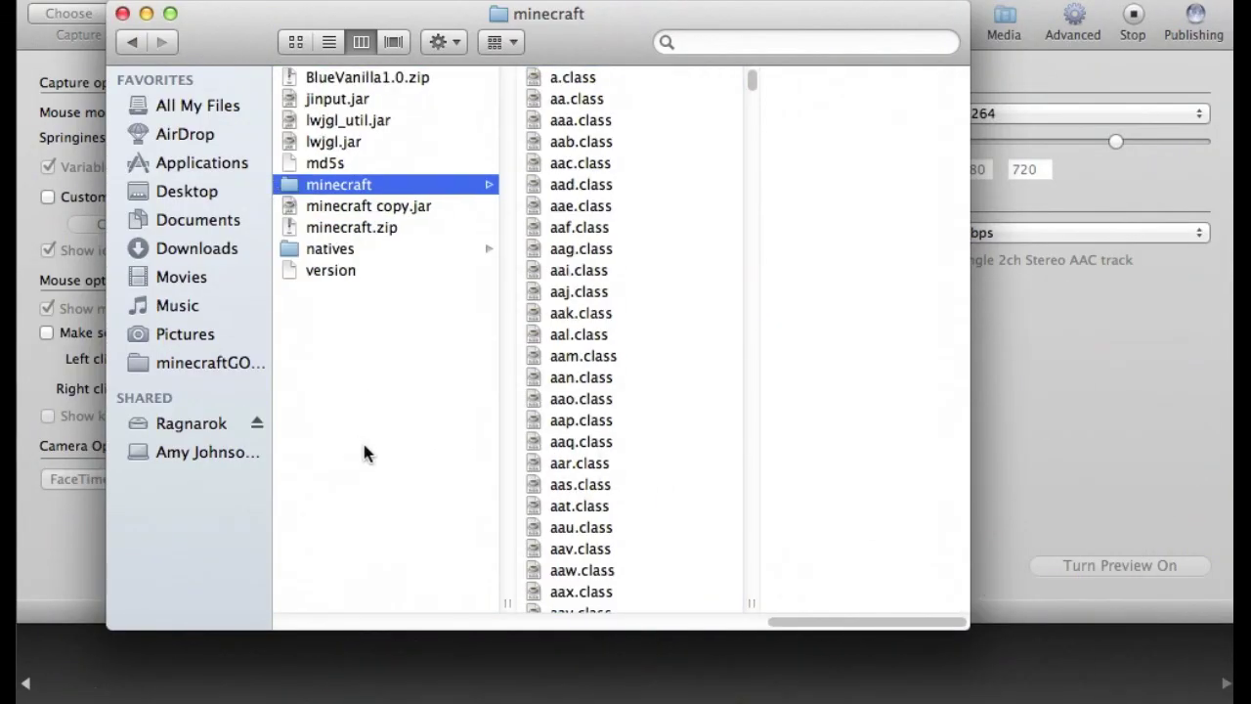
double_click(390, 77)
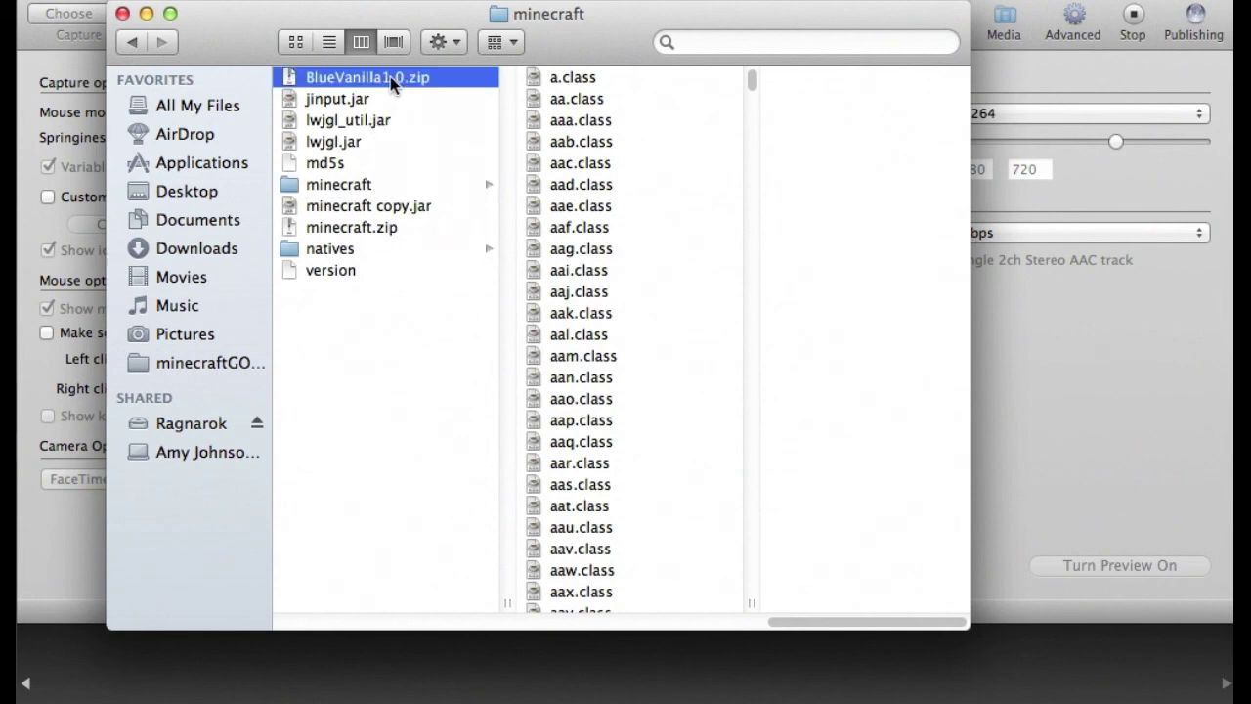
click(390, 77)
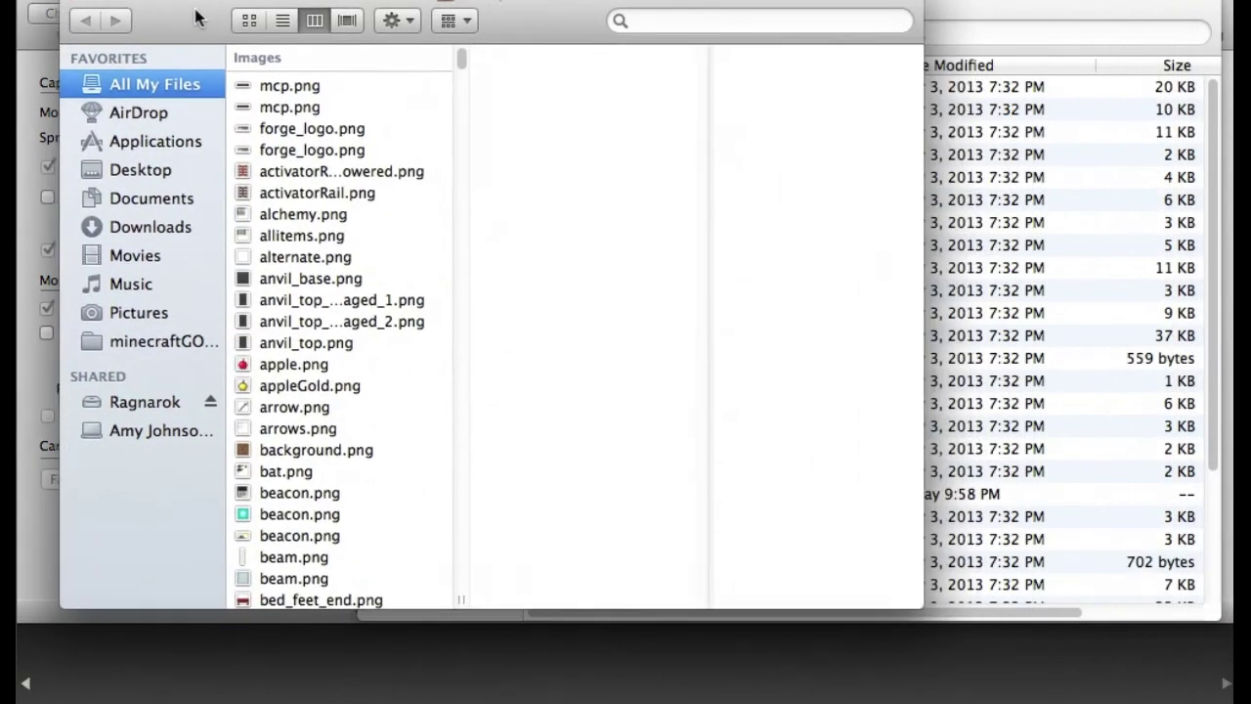
- Sort the BlueVanilla1.0 files by kind, folders first, and select them all
drag(196, 15, 163, 13)
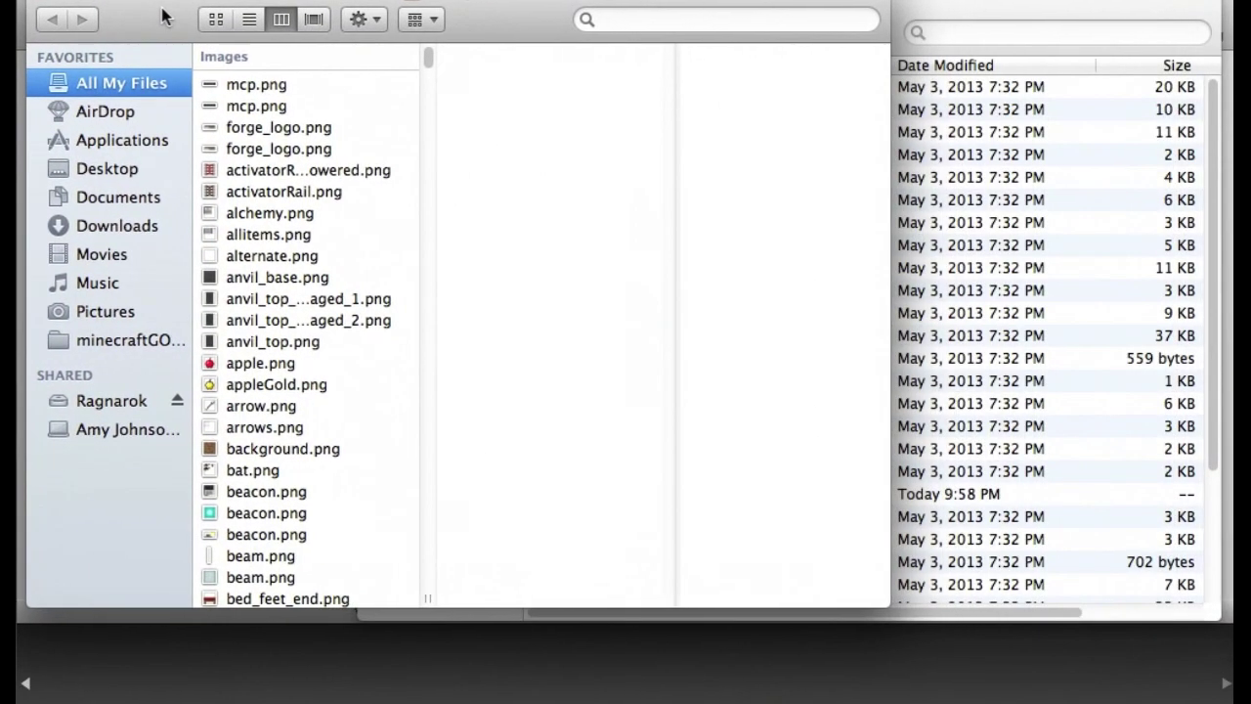
click(974, 13)
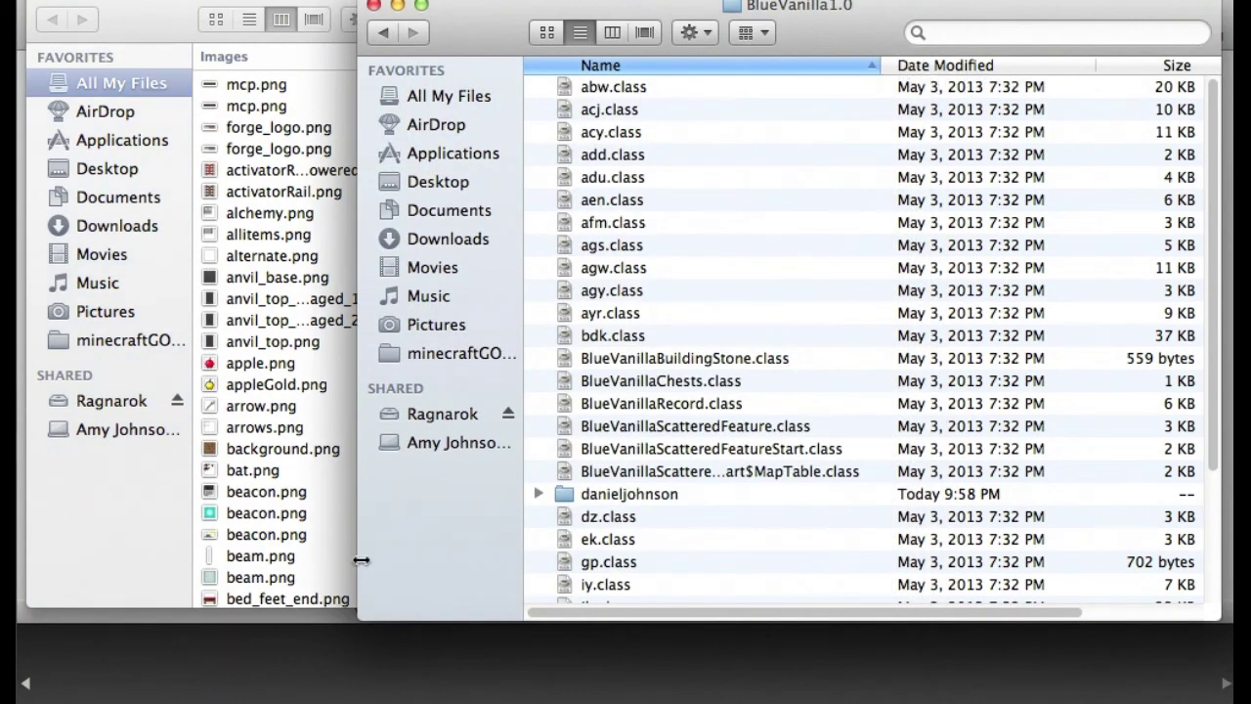
drag(361, 561, 235, 560)
click(1168, 65)
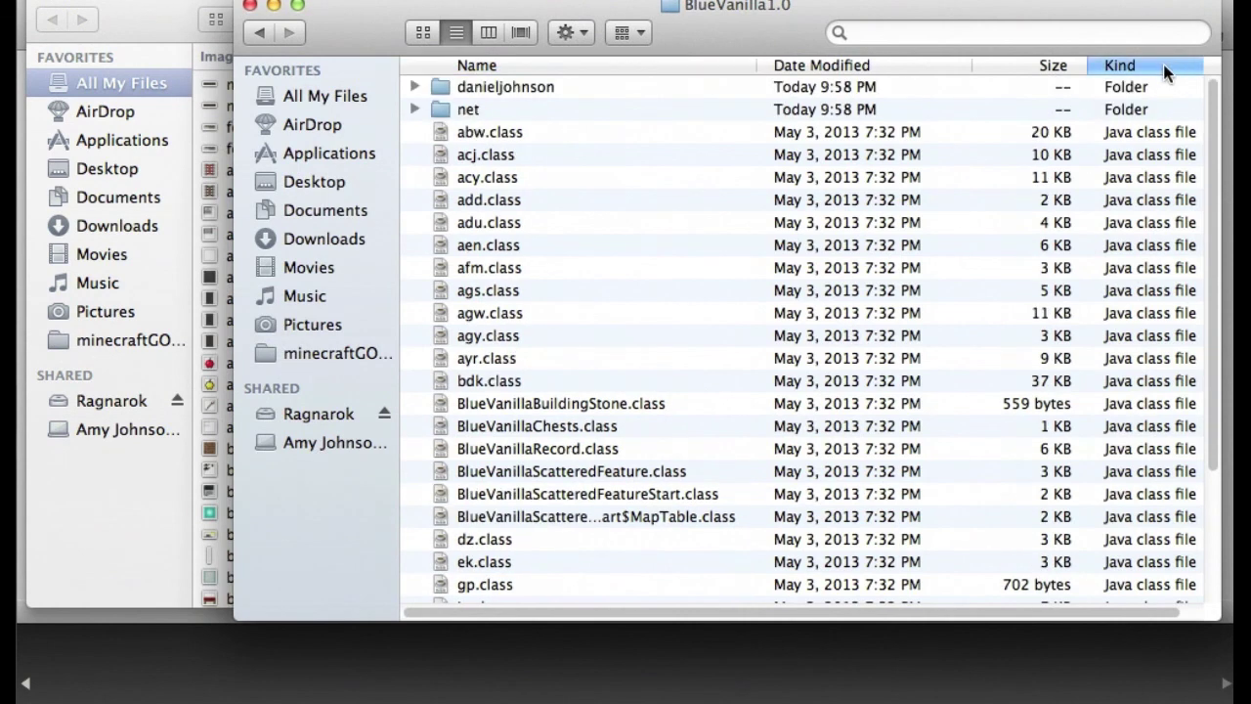
scroll(573, 358, down, 5)
scroll(565, 384, down, 3)
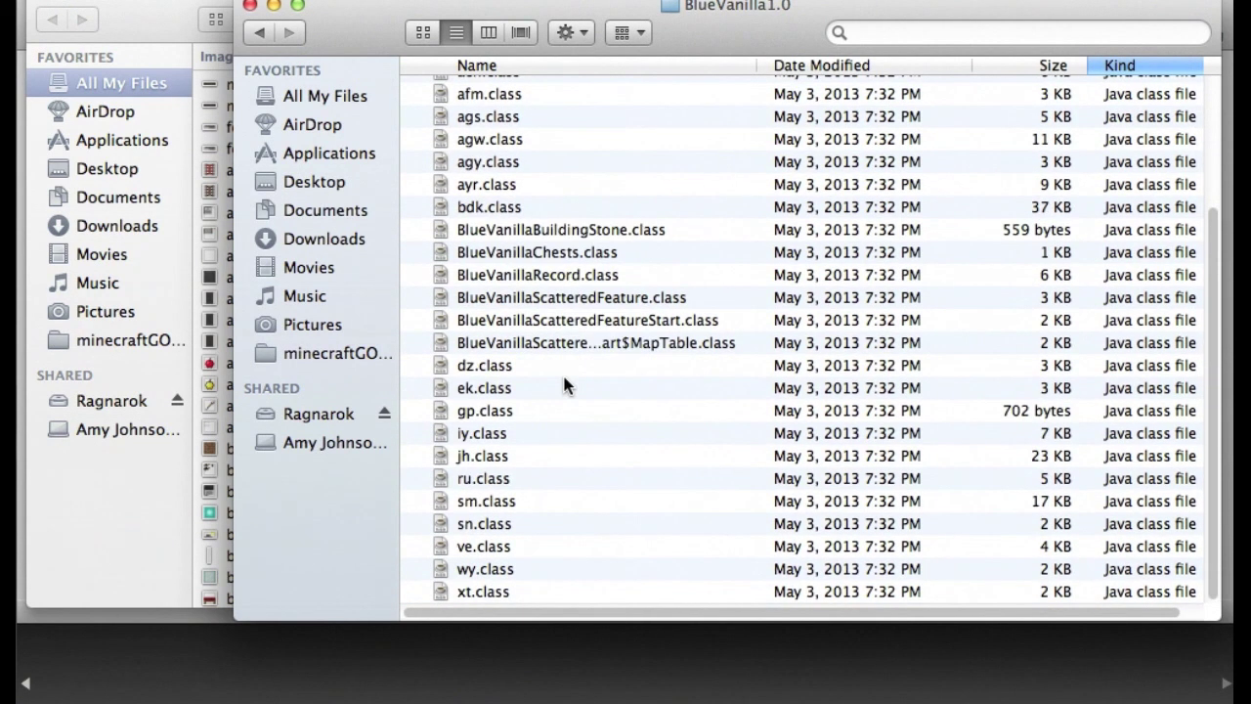
key(super+a)
drag(489, 590, 544, 502)
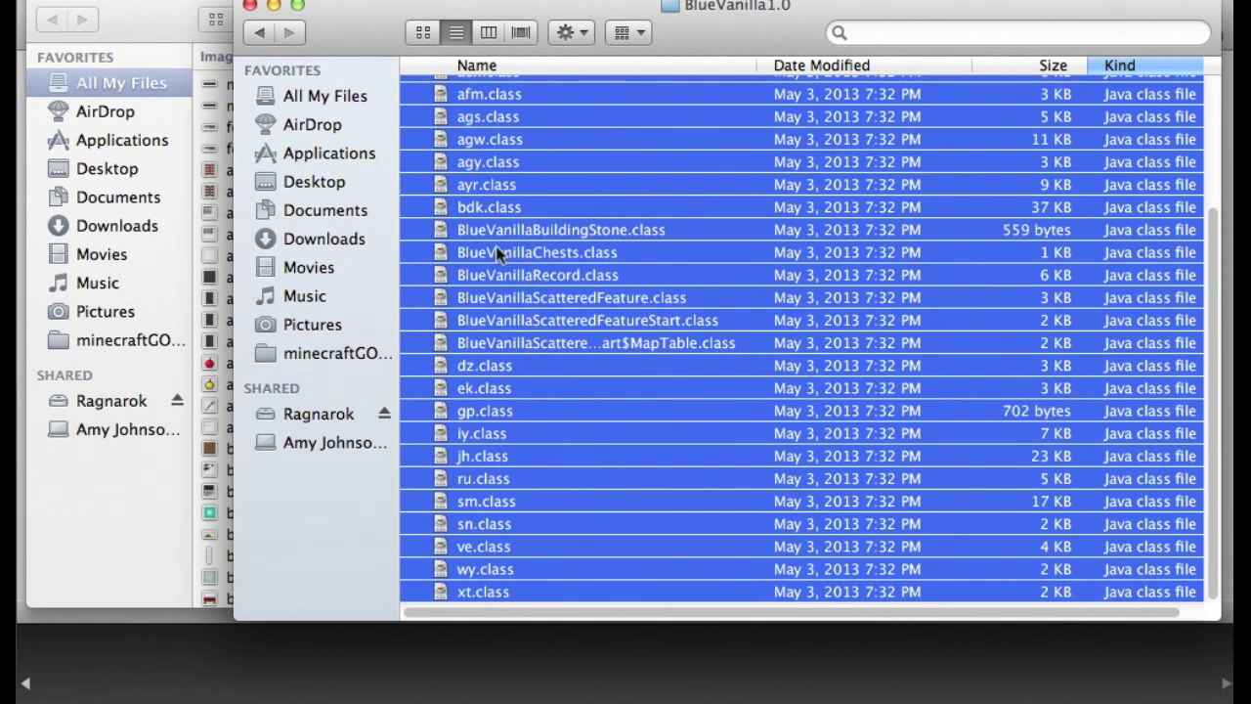
click(172, 18)
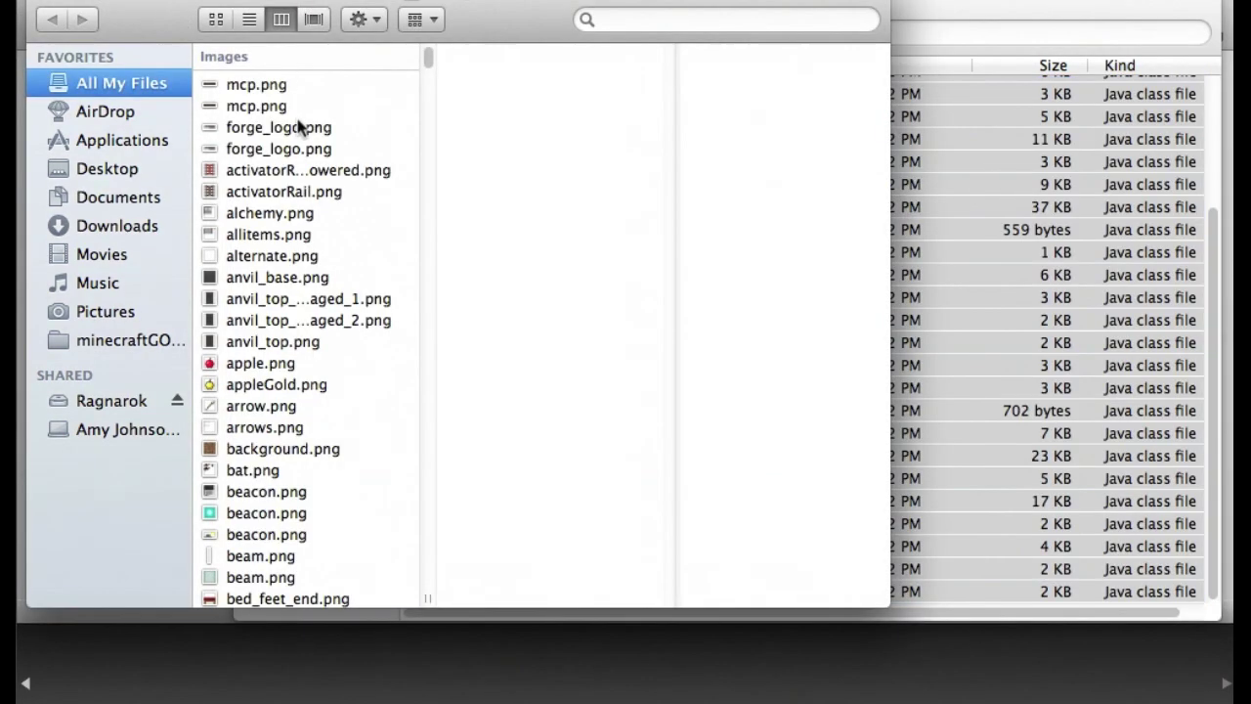
drag(152, 14, 277, 11)
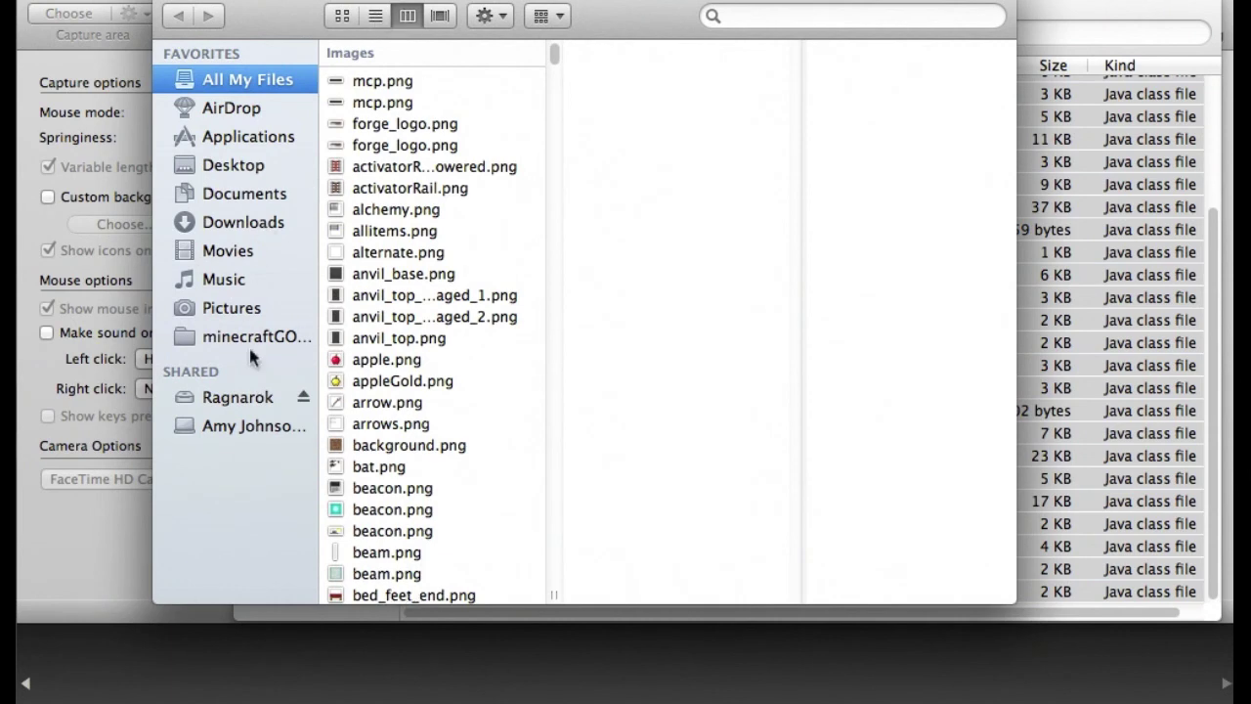
- Go to Application Support and open minecraft/bin/minecraft in list view
click(376, 15)
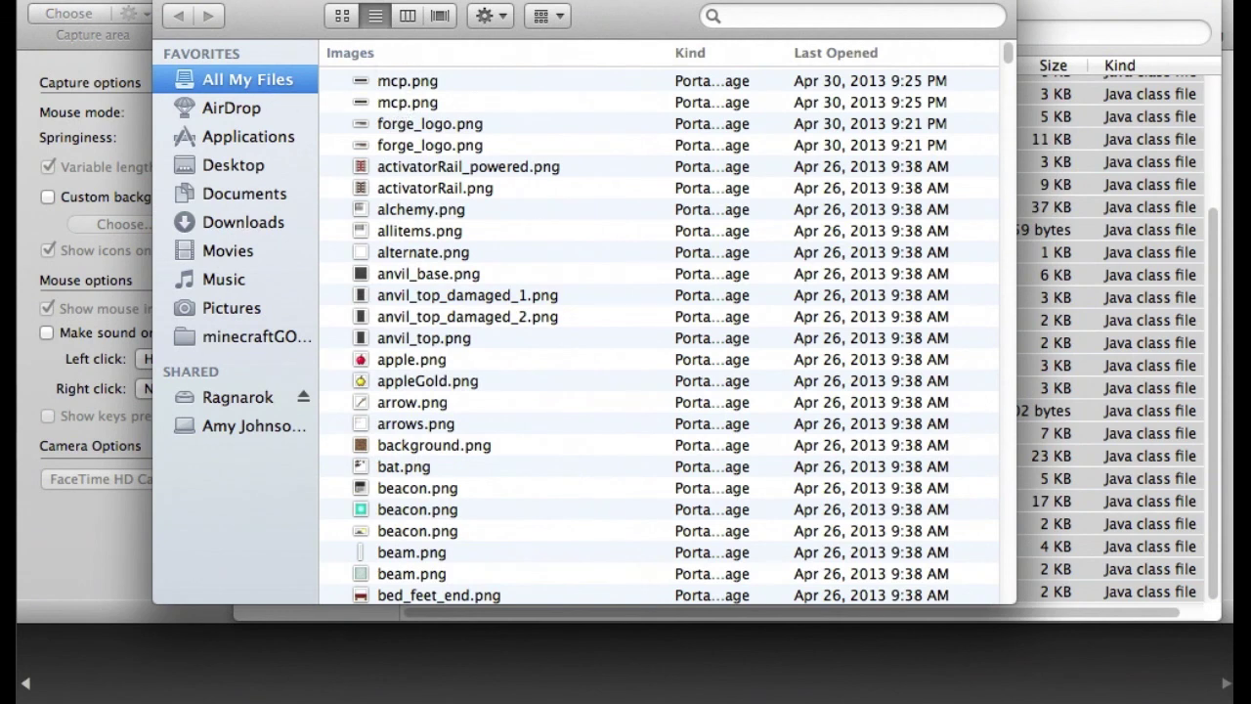
click(376, 0)
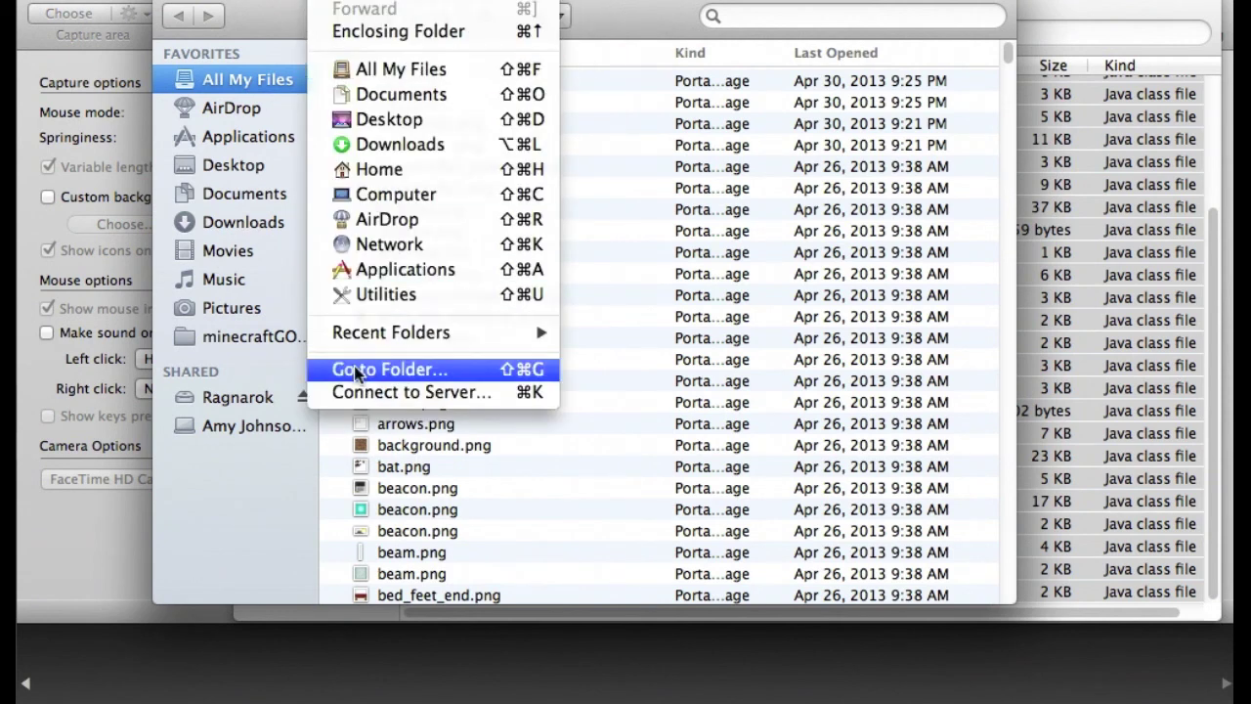
click(357, 369)
click(755, 158)
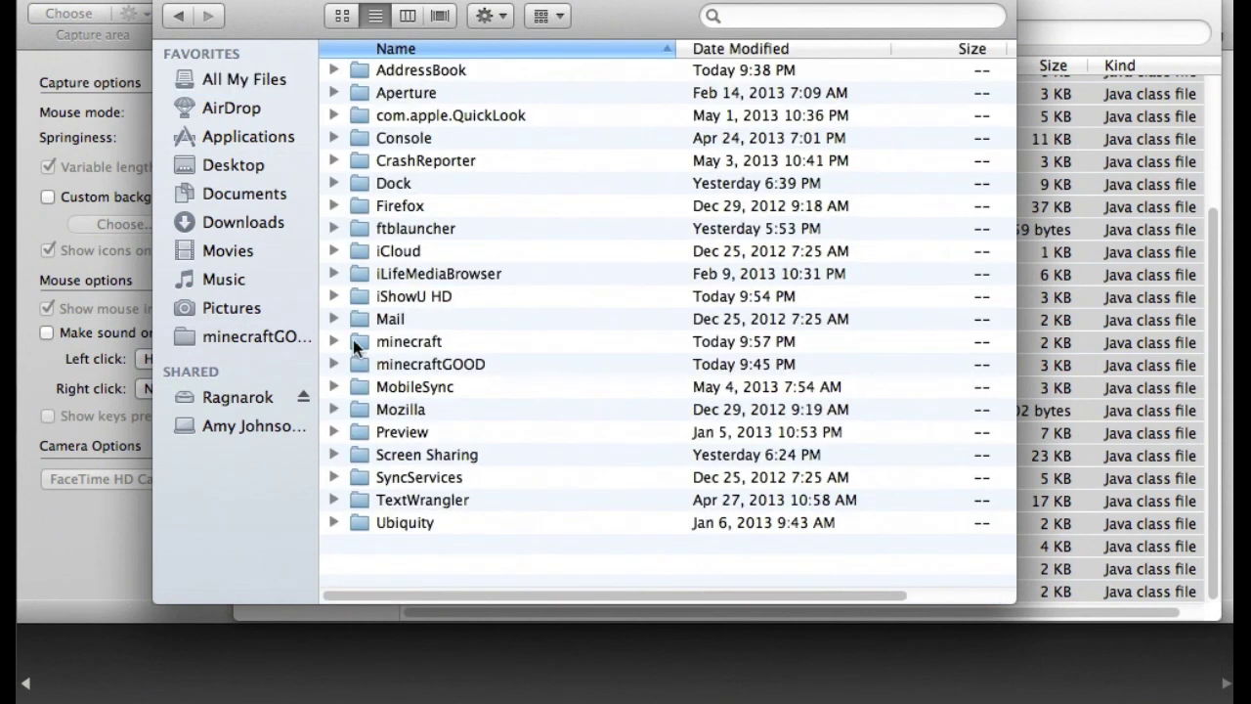
click(335, 341)
click(388, 366)
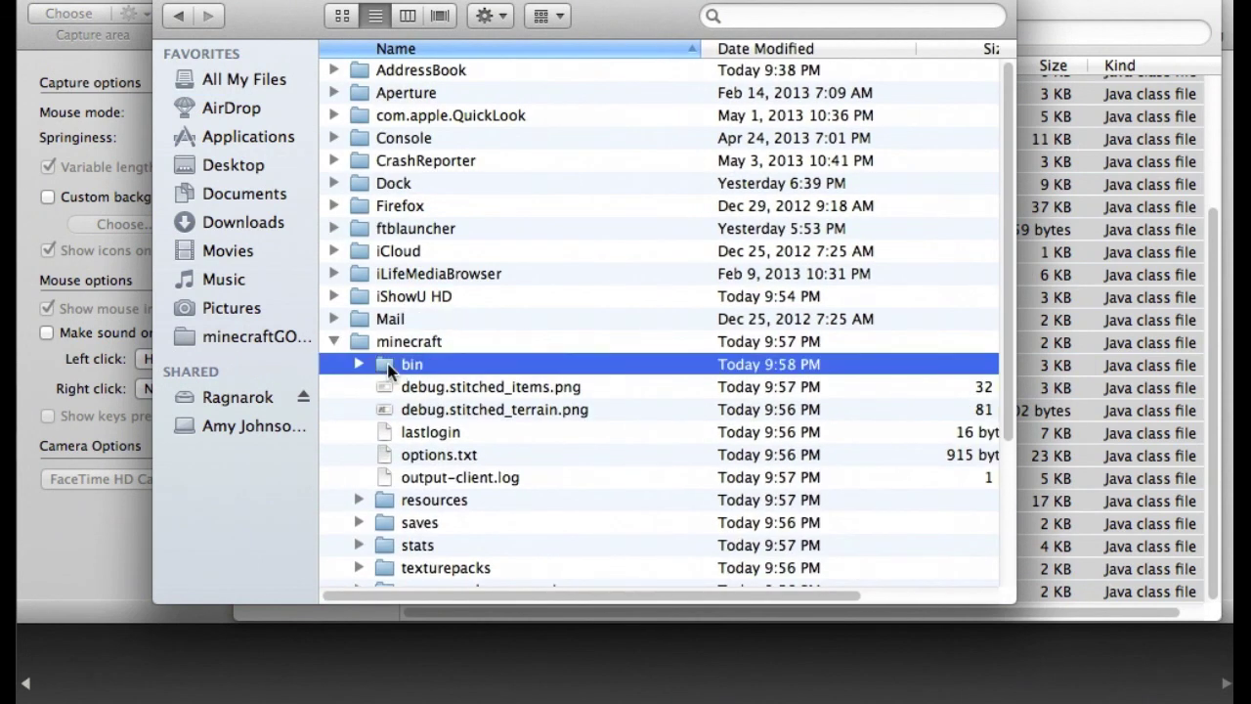
double_click(388, 366)
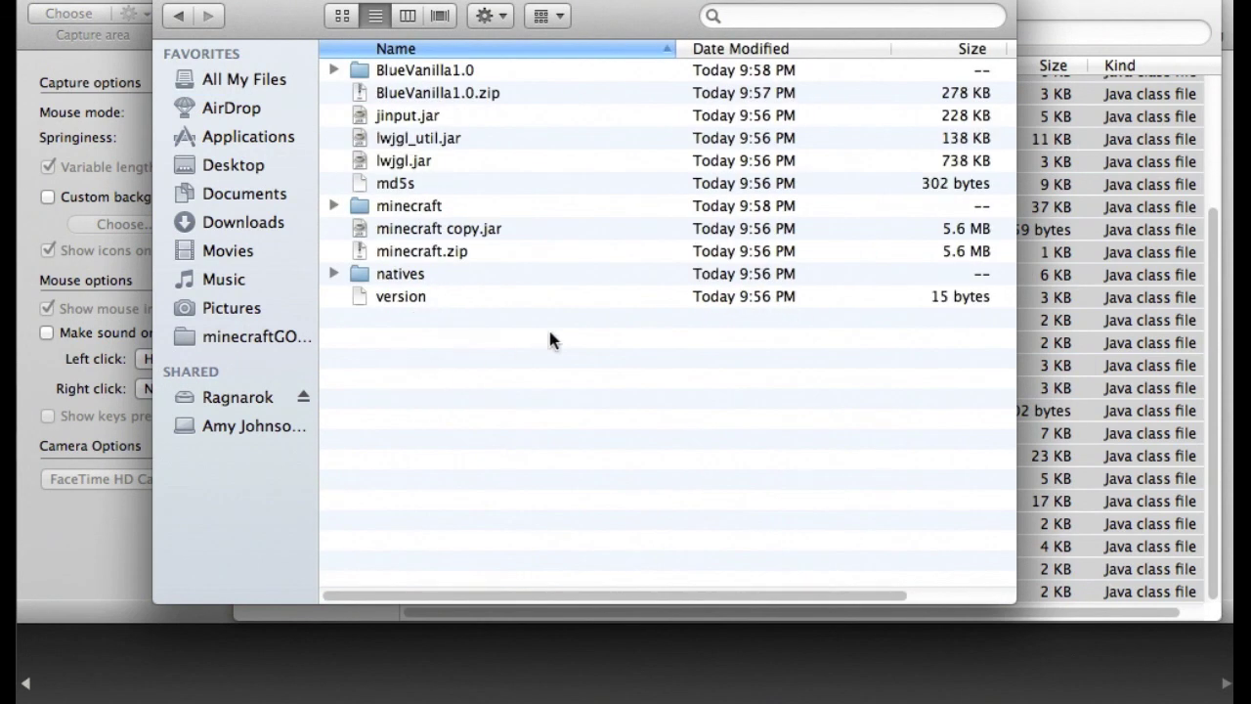
click(396, 208)
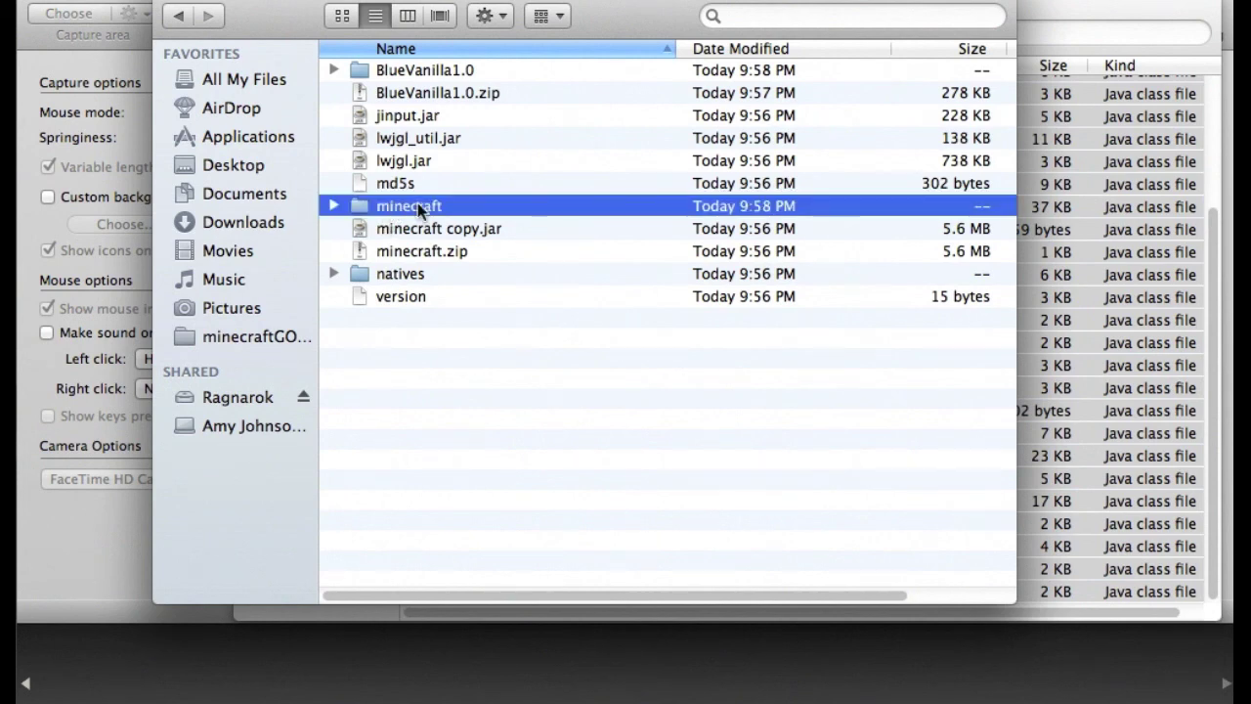
double_click(419, 208)
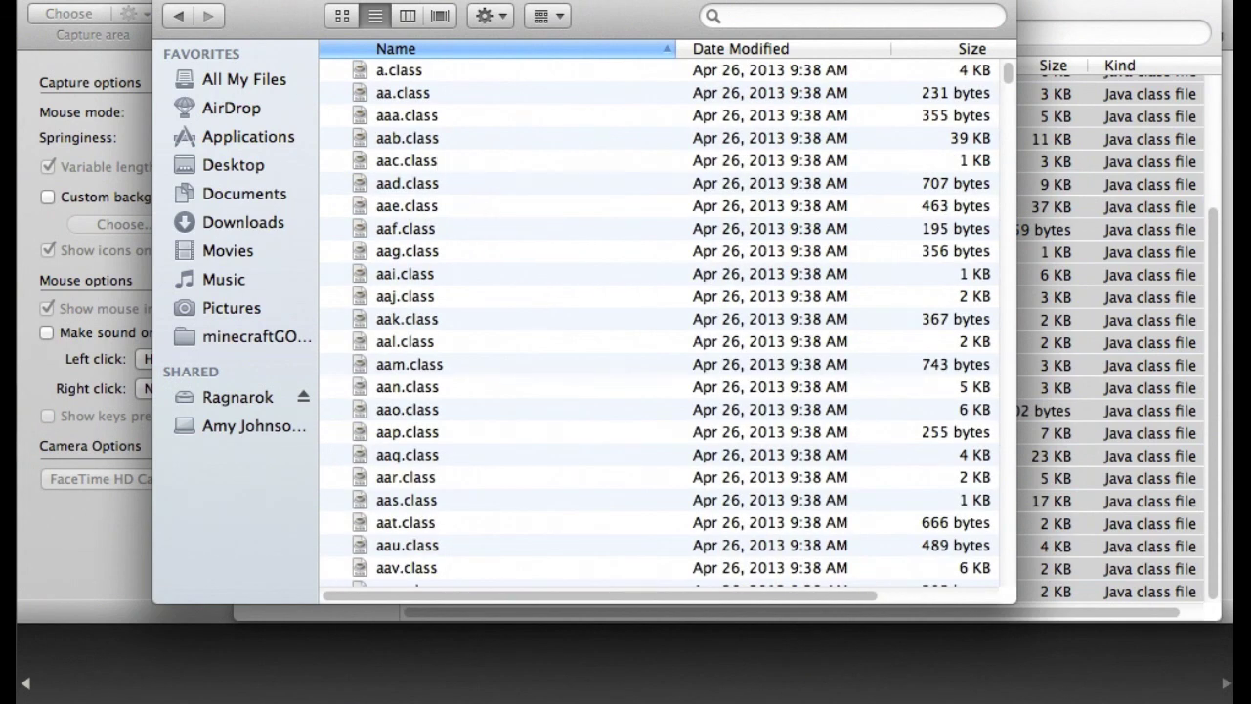
- Paste the Blue Vanilla class files there, replacing all existing ones
click(259, 87)
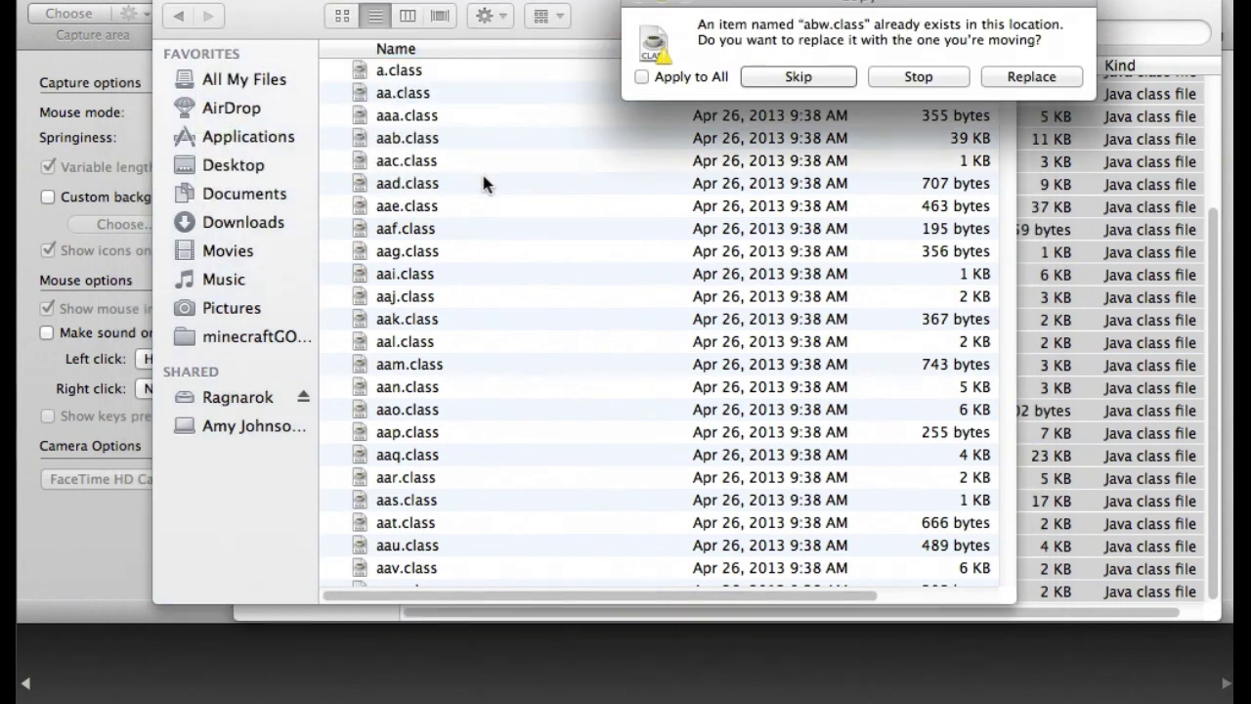
click(642, 77)
click(1017, 77)
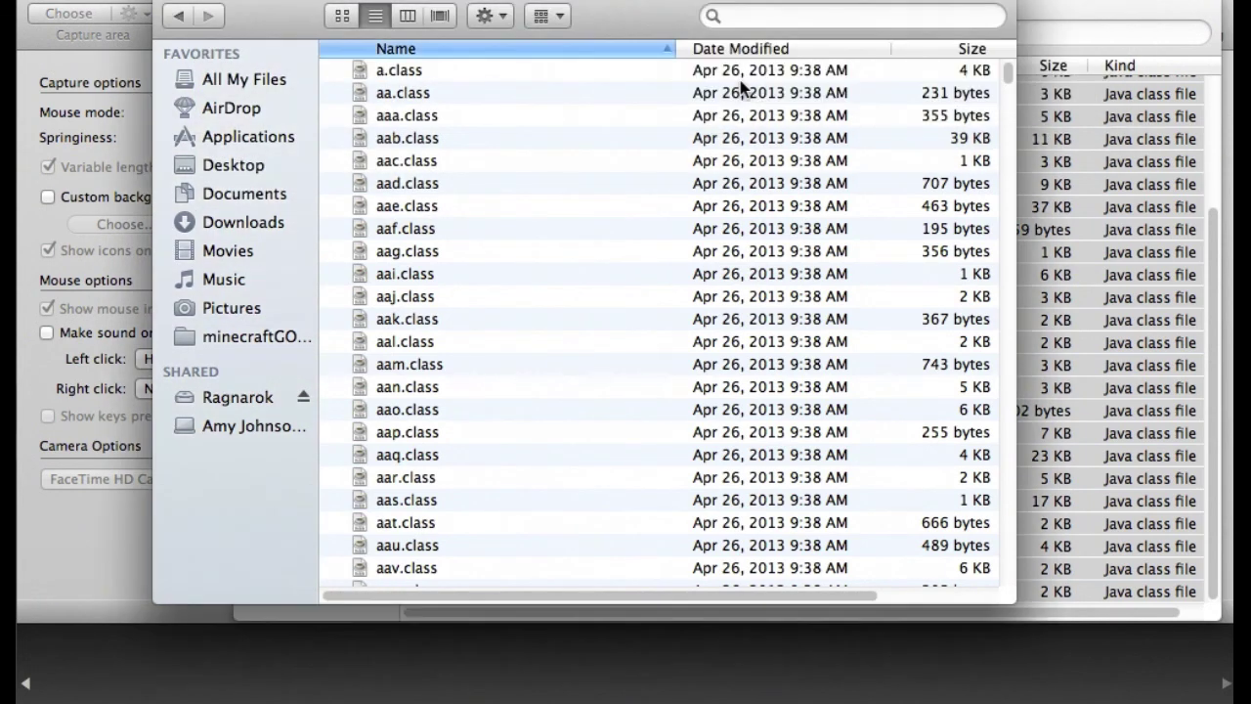
- Drag the remaining class files abw.class through xt.class in, replacing all duplicates
drag(621, 5, 511, 14)
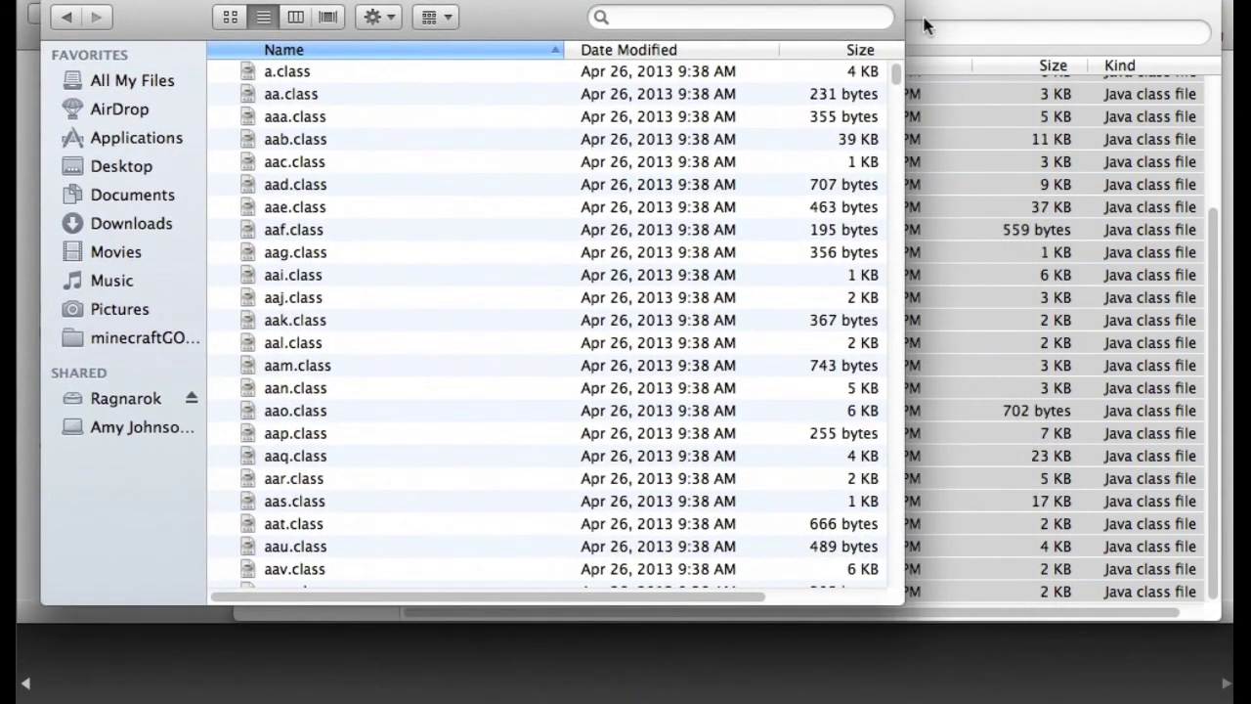
click(941, 17)
scroll(658, 242, up, 5)
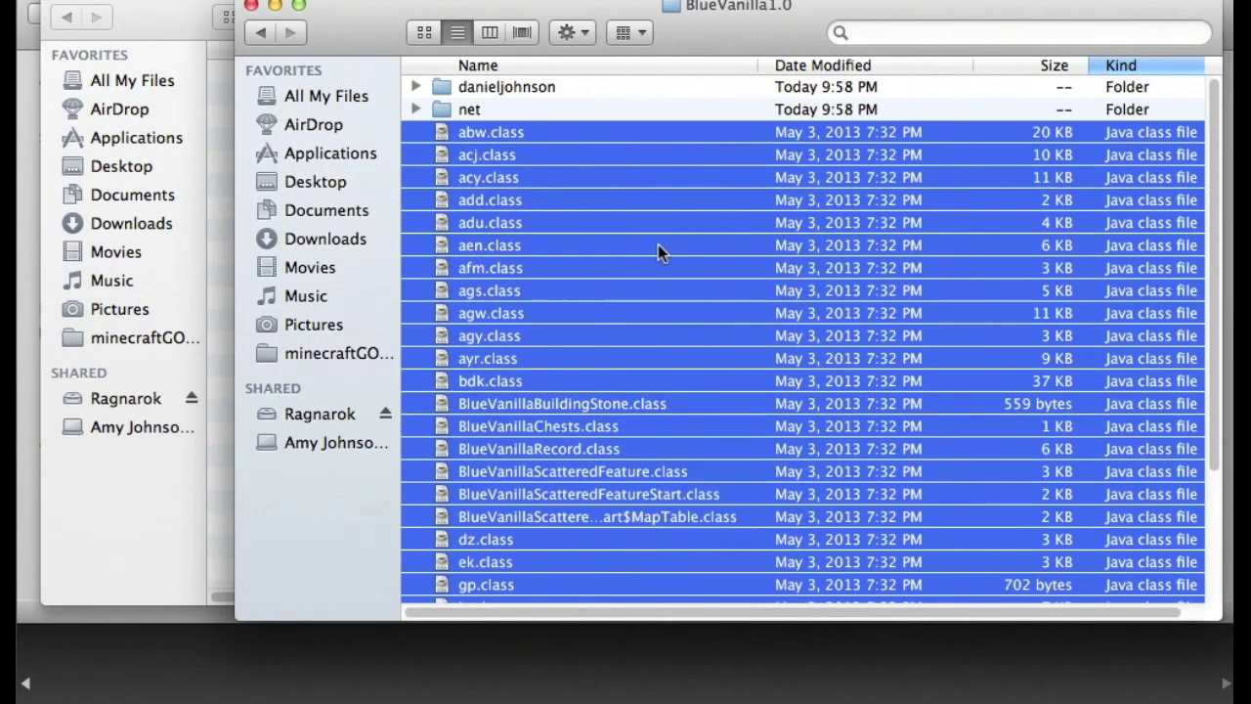
drag(357, 33, 510, 59)
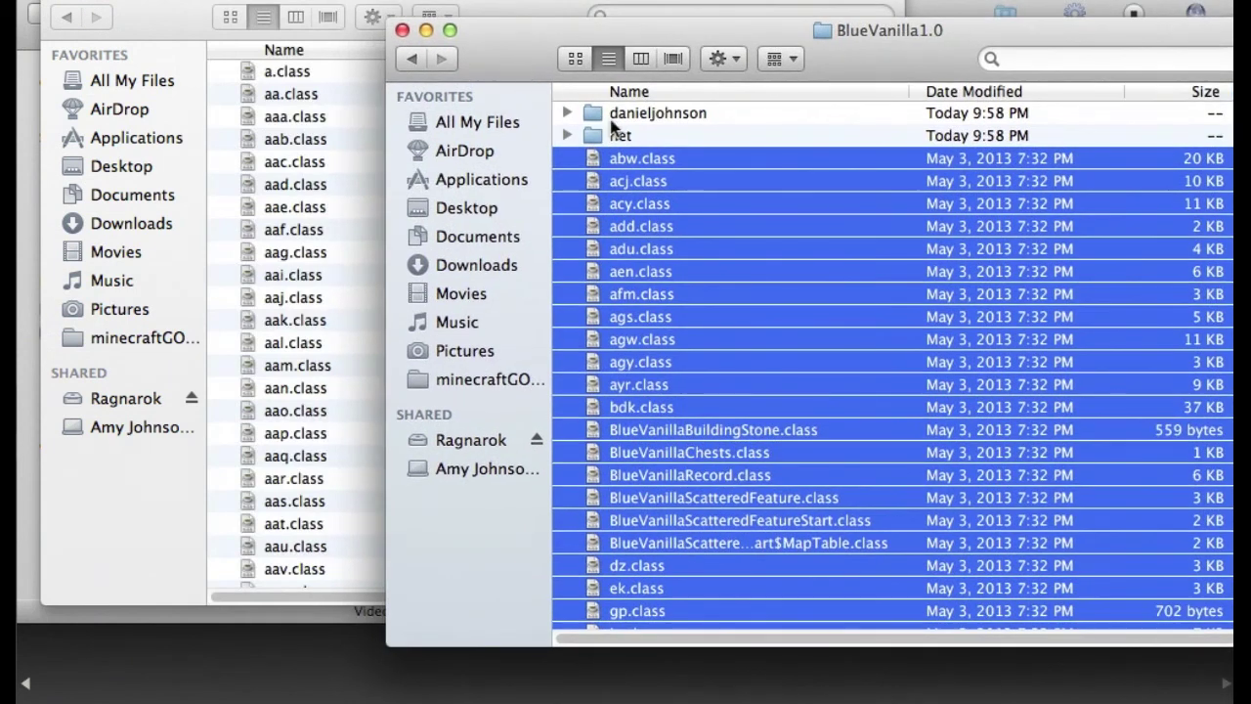
click(593, 116)
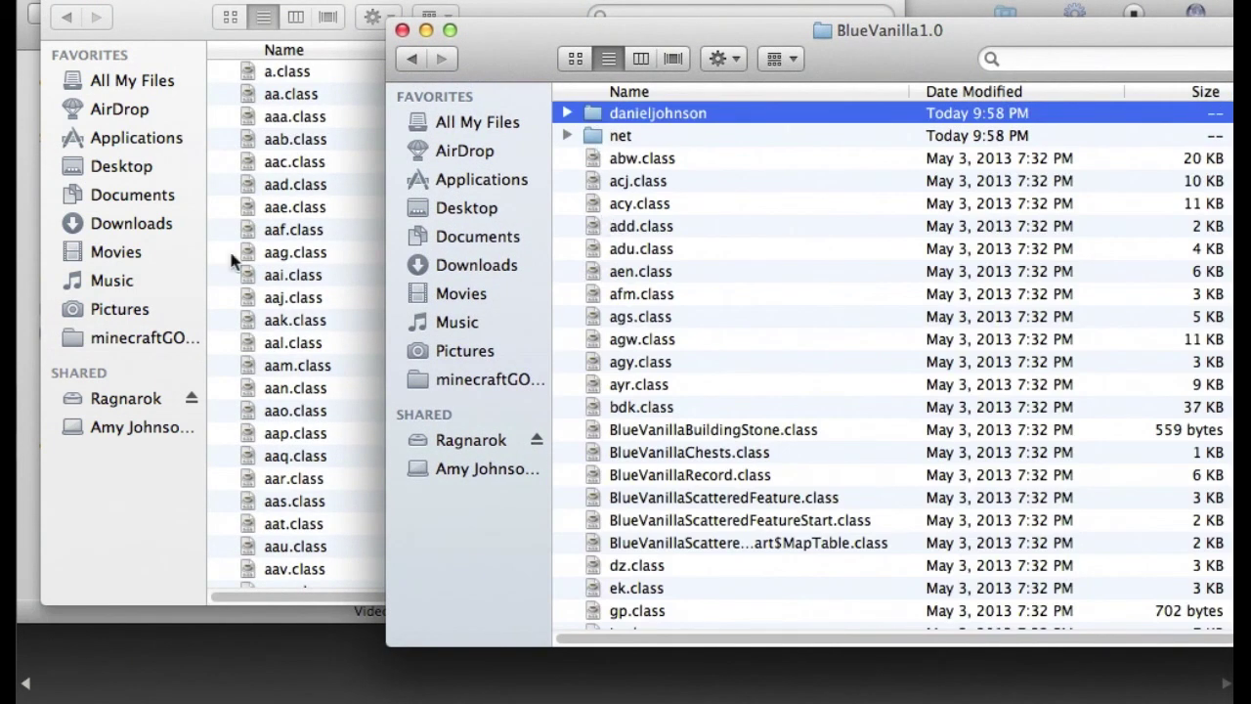
click(624, 158)
scroll(652, 437, down, 5)
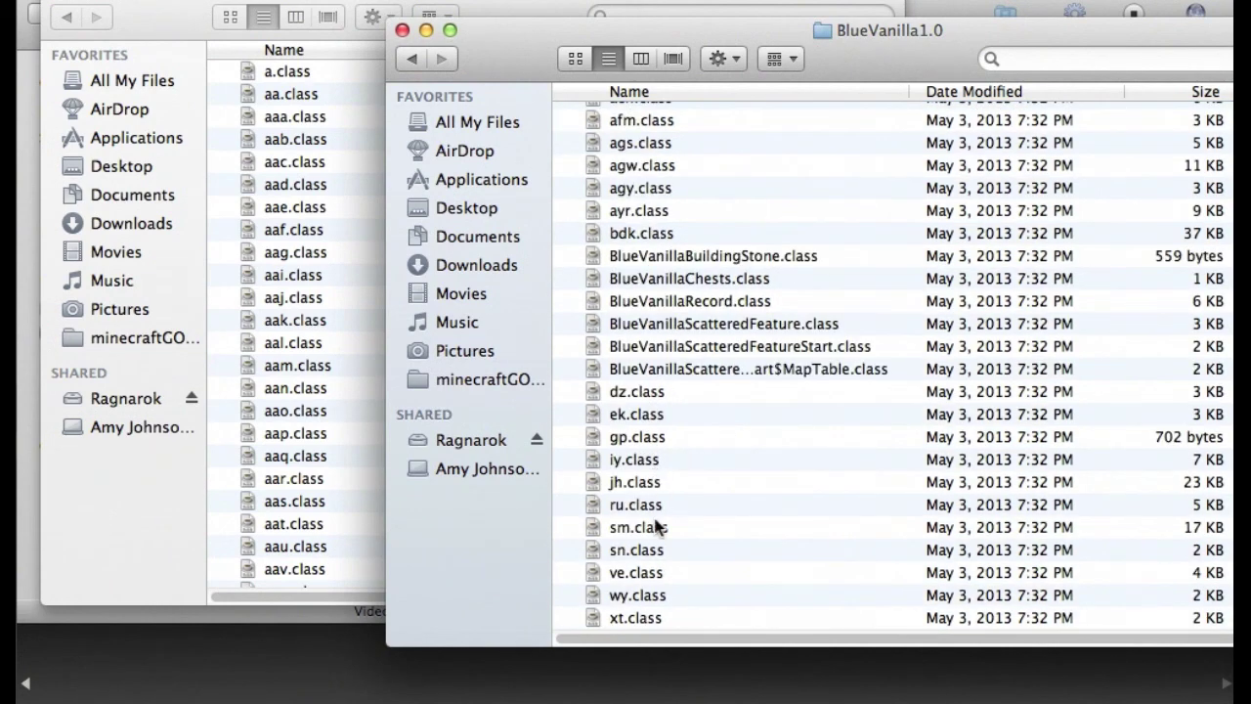
shift+click(631, 618)
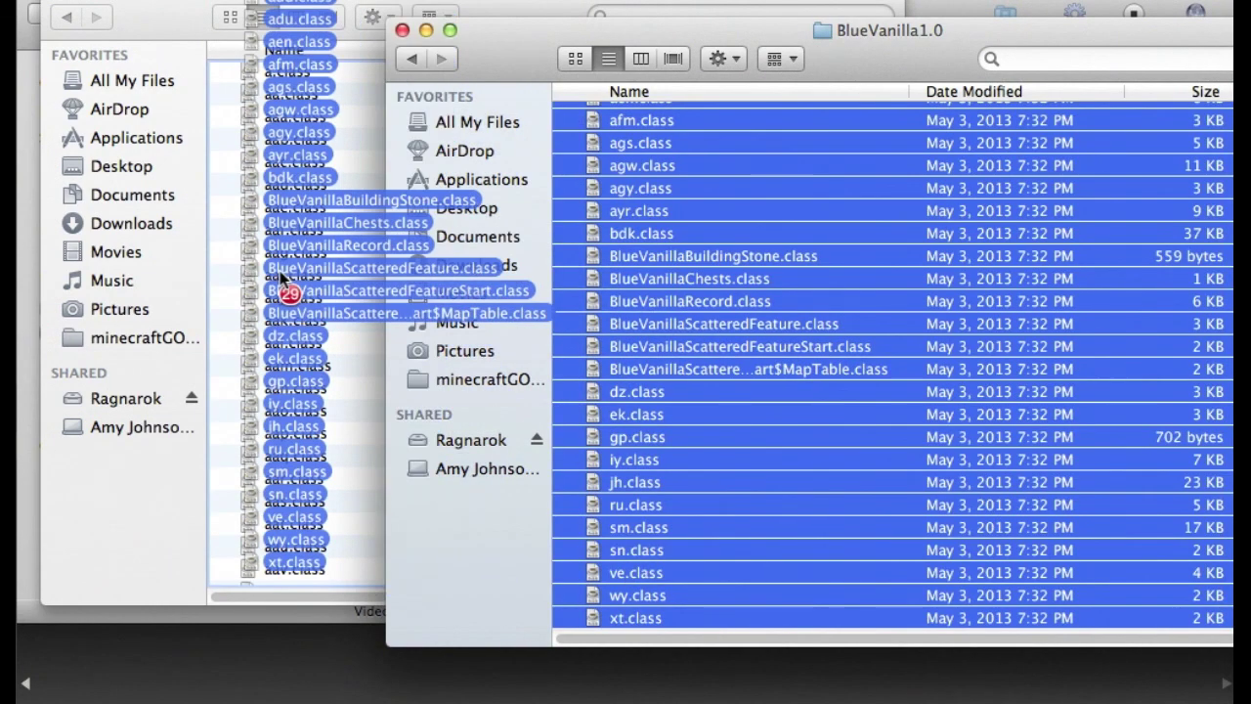
drag(562, 324, 288, 287)
click(705, 82)
click(989, 76)
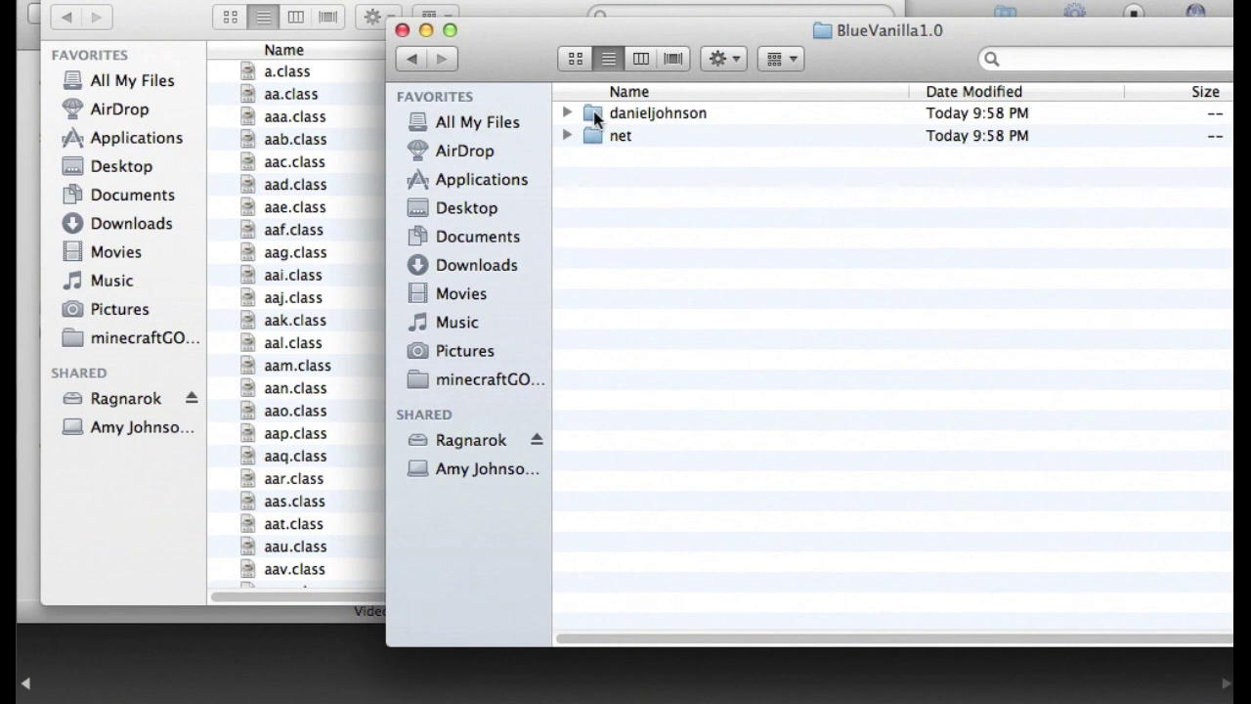
- Move the first leftover mod folder into minecraft and expand the mod's net/minecraft/client
click(596, 119)
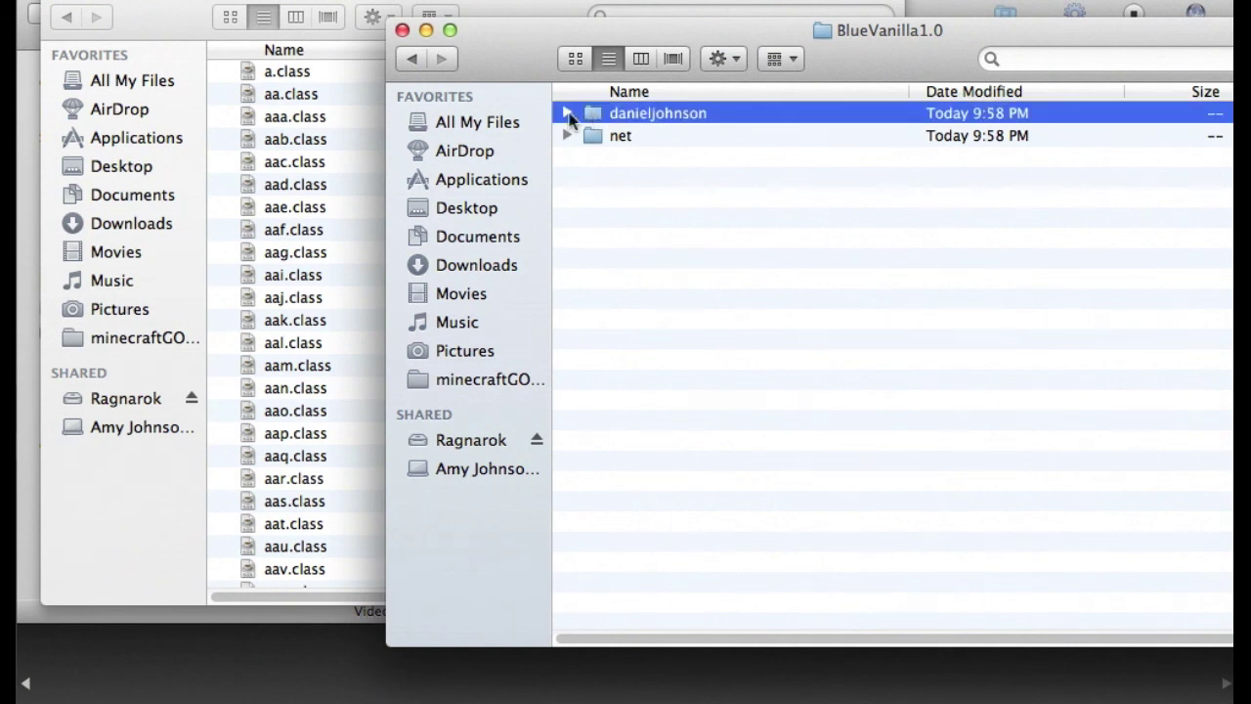
drag(595, 118, 342, 142)
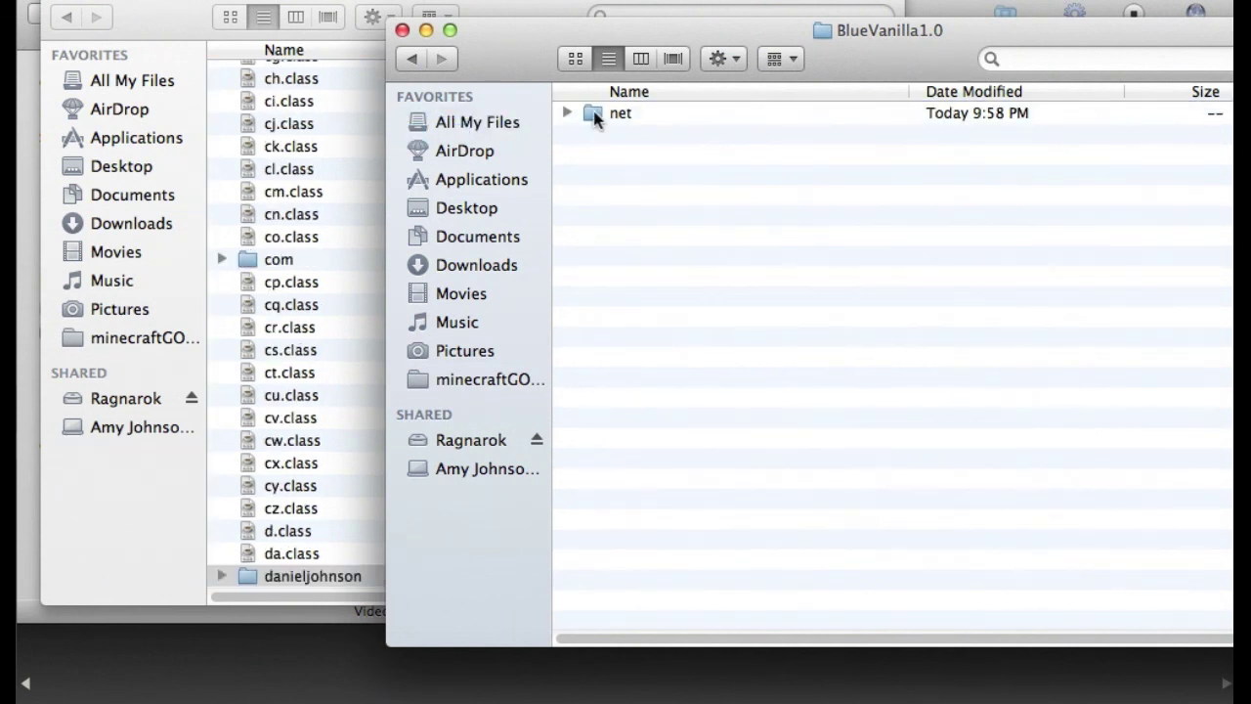
click(596, 118)
click(567, 114)
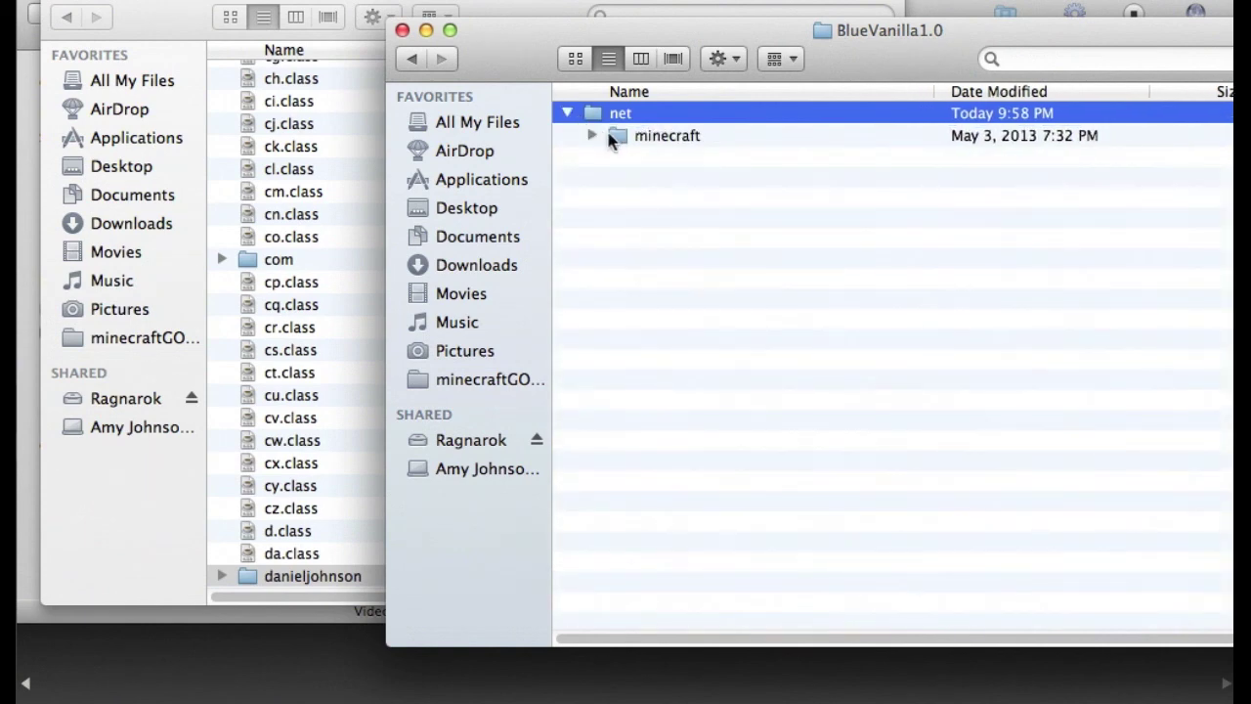
click(591, 135)
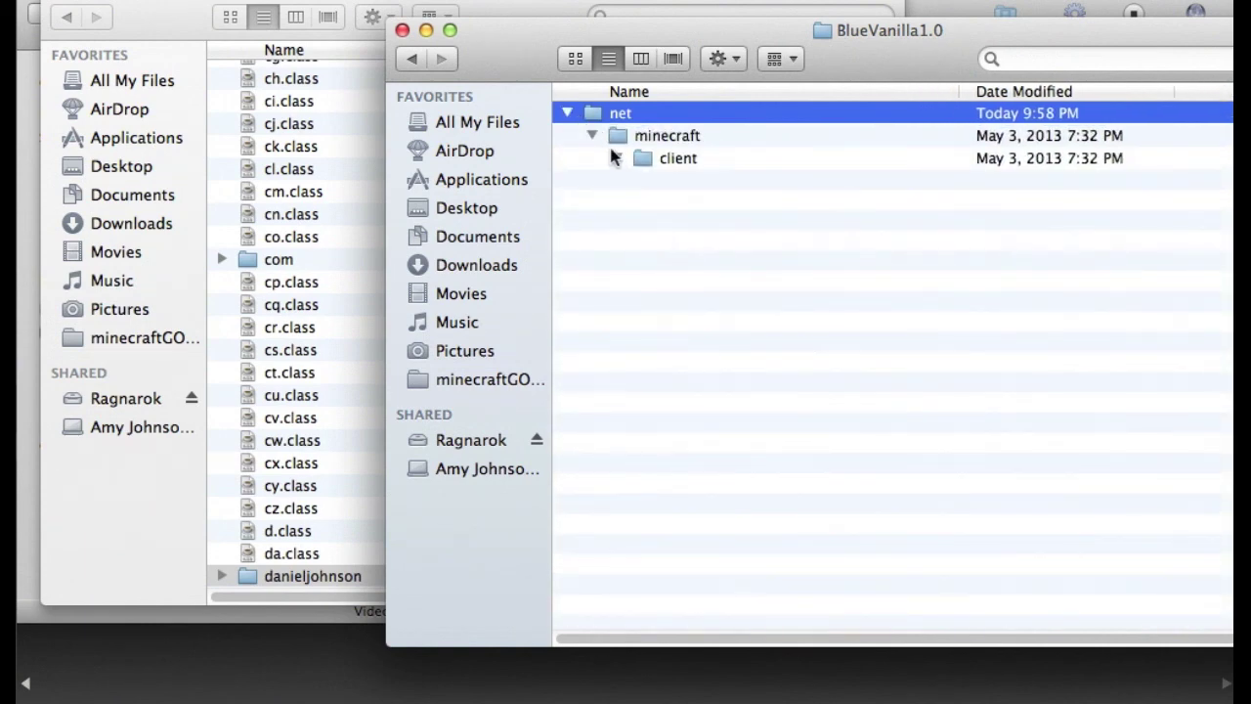
click(615, 159)
- Expand net/minecraft/client in the game's minecraft folder
drag(495, 41, 622, 44)
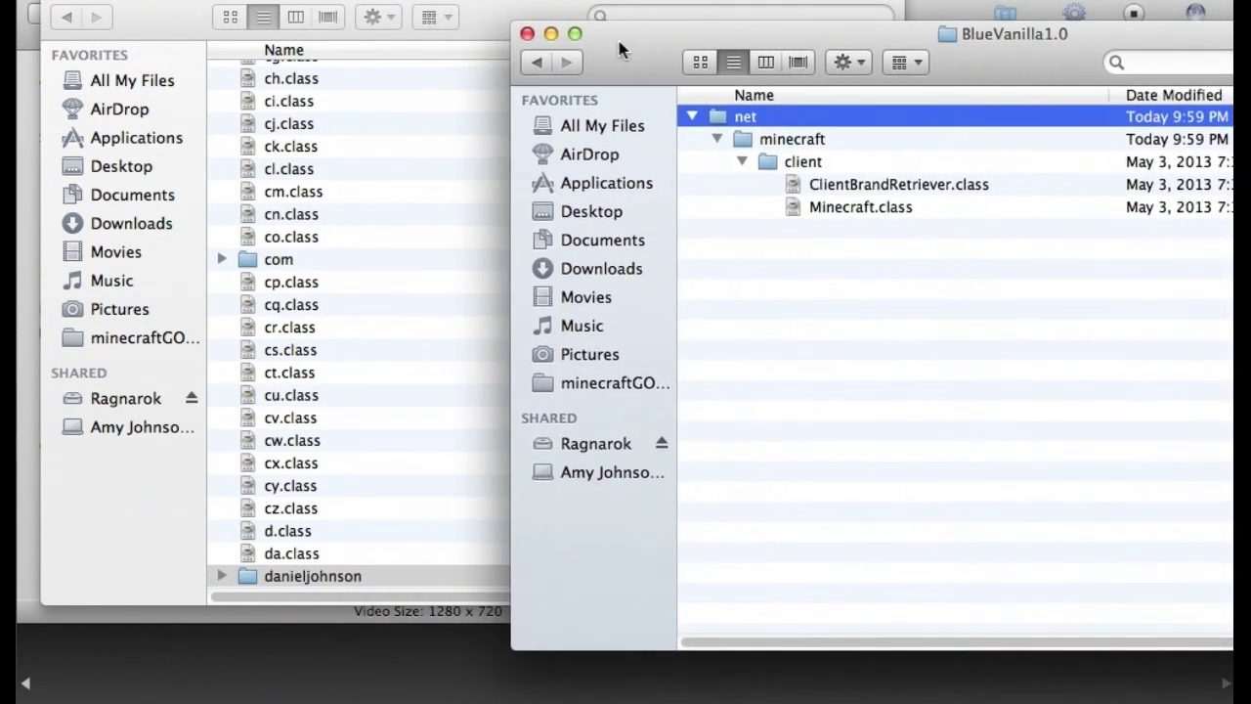
click(538, 7)
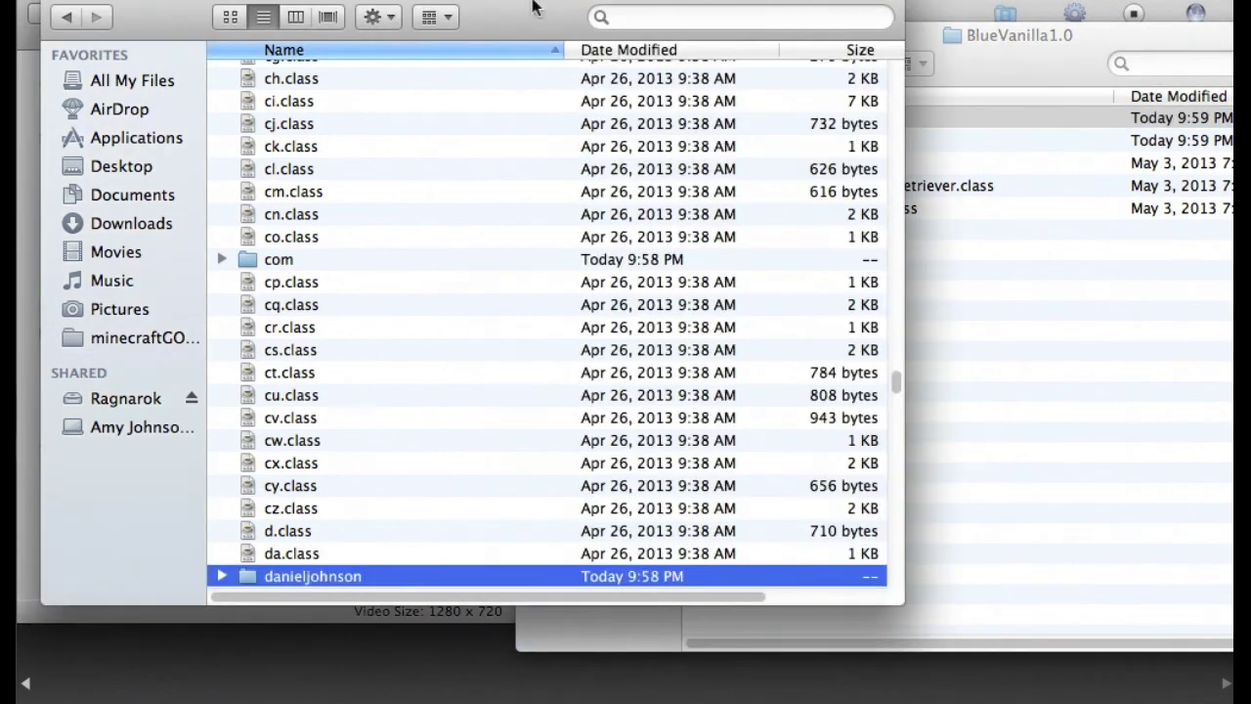
click(331, 200)
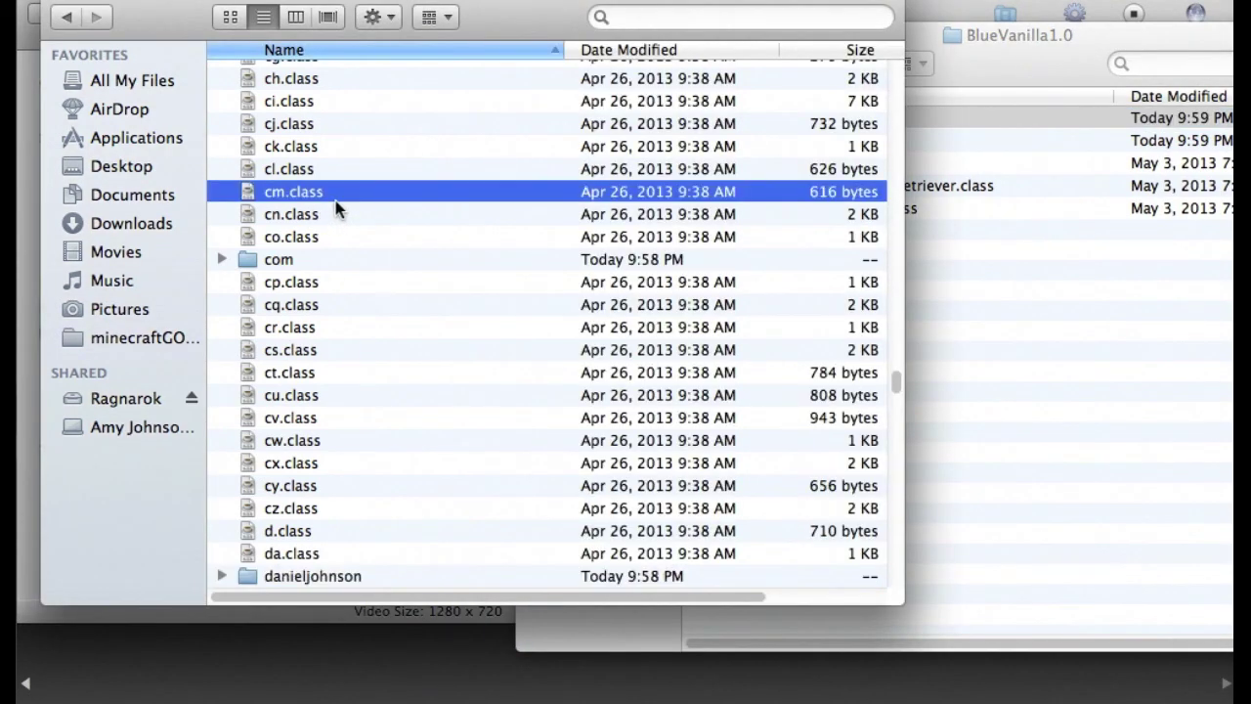
text(ne)
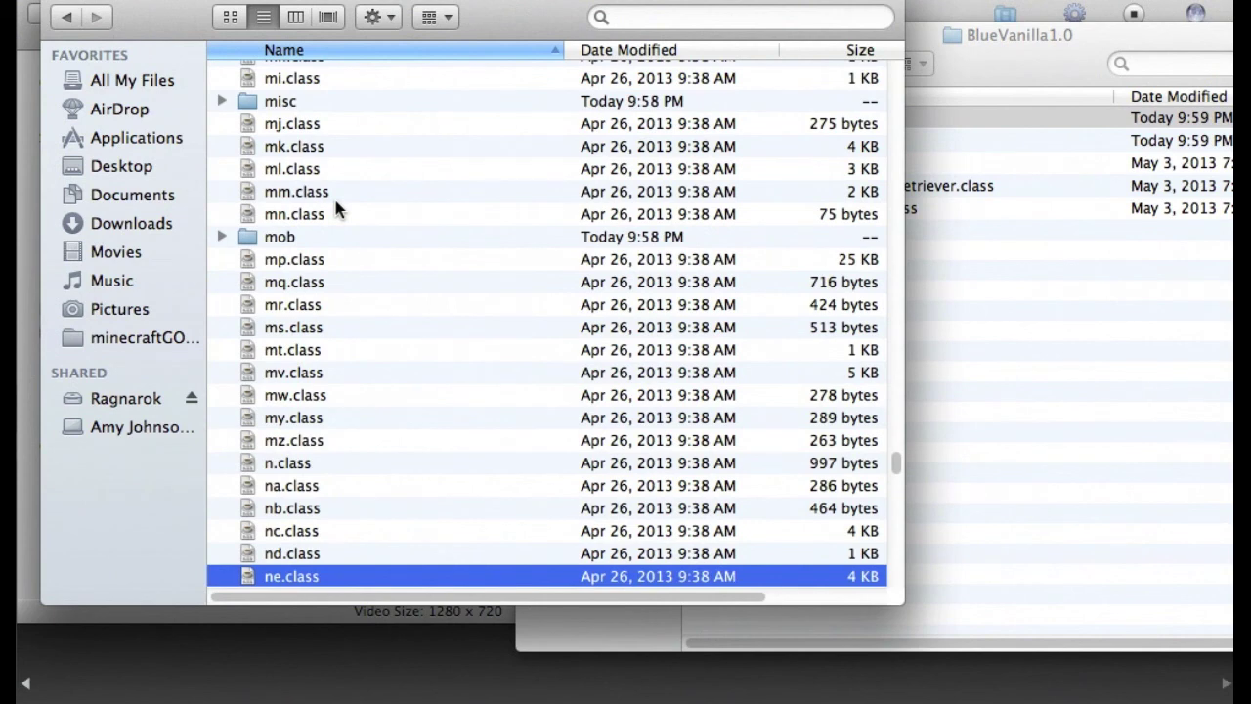
scroll(333, 196, down, 5)
click(222, 254)
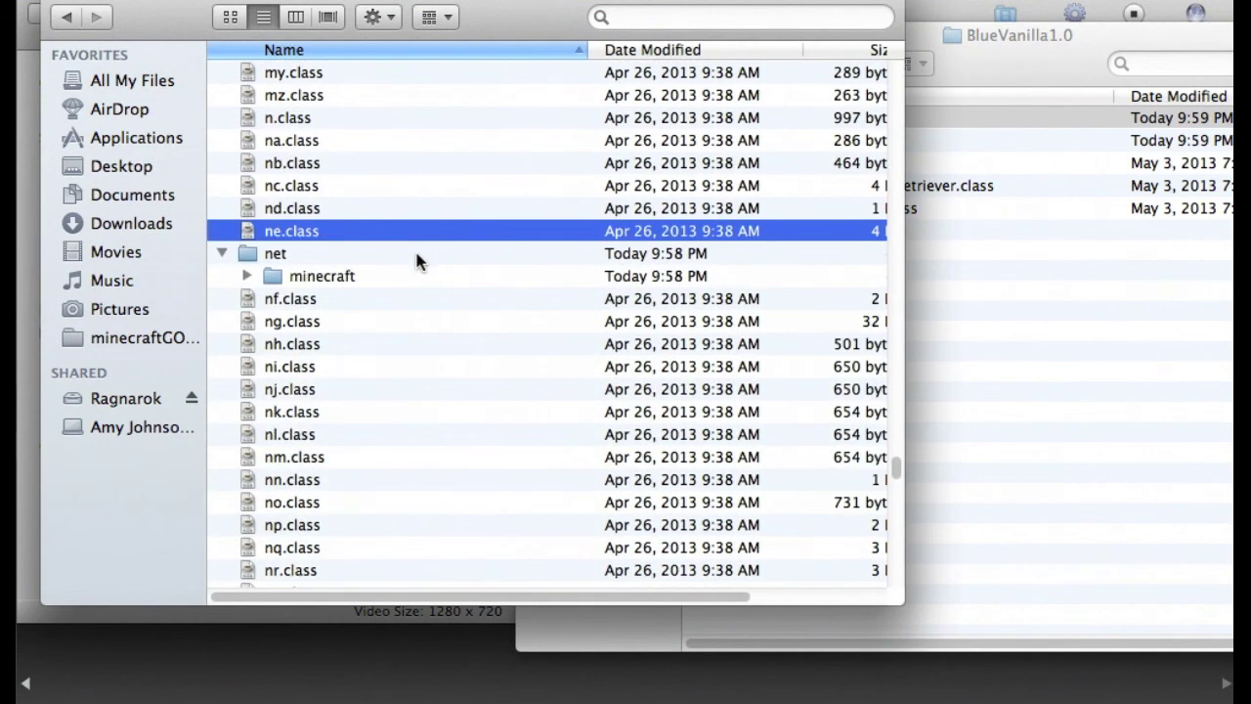
click(247, 275)
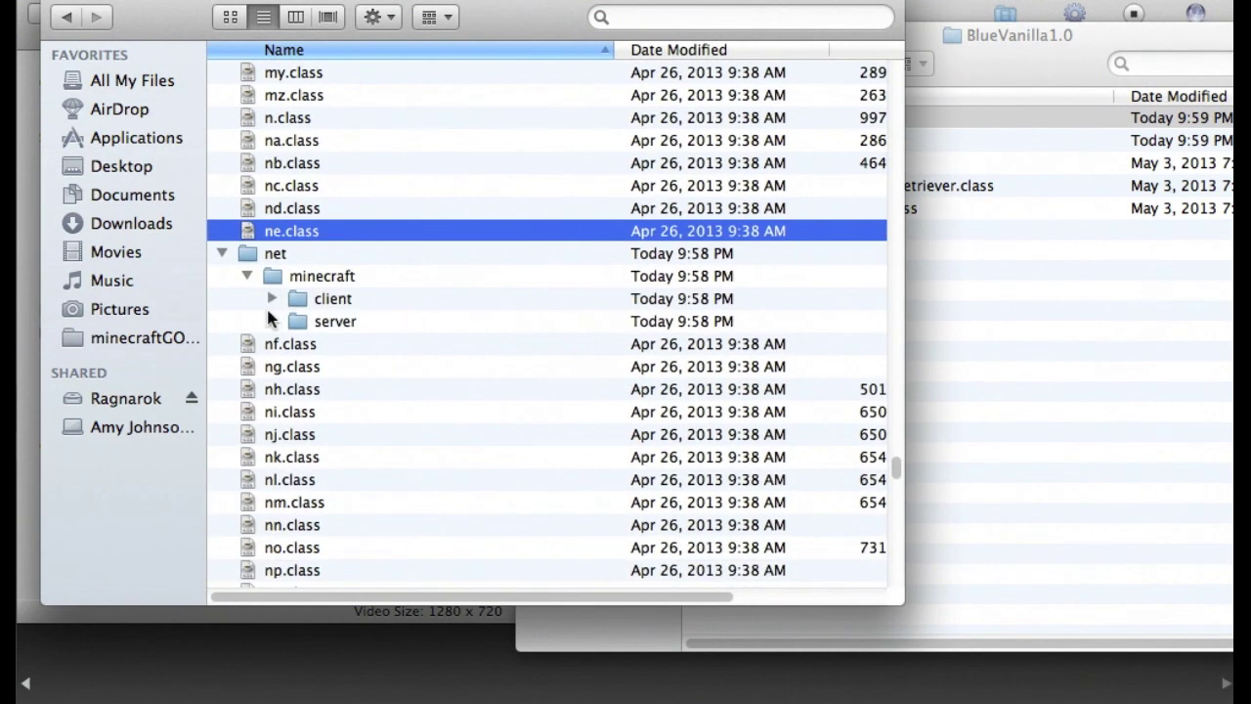
click(272, 298)
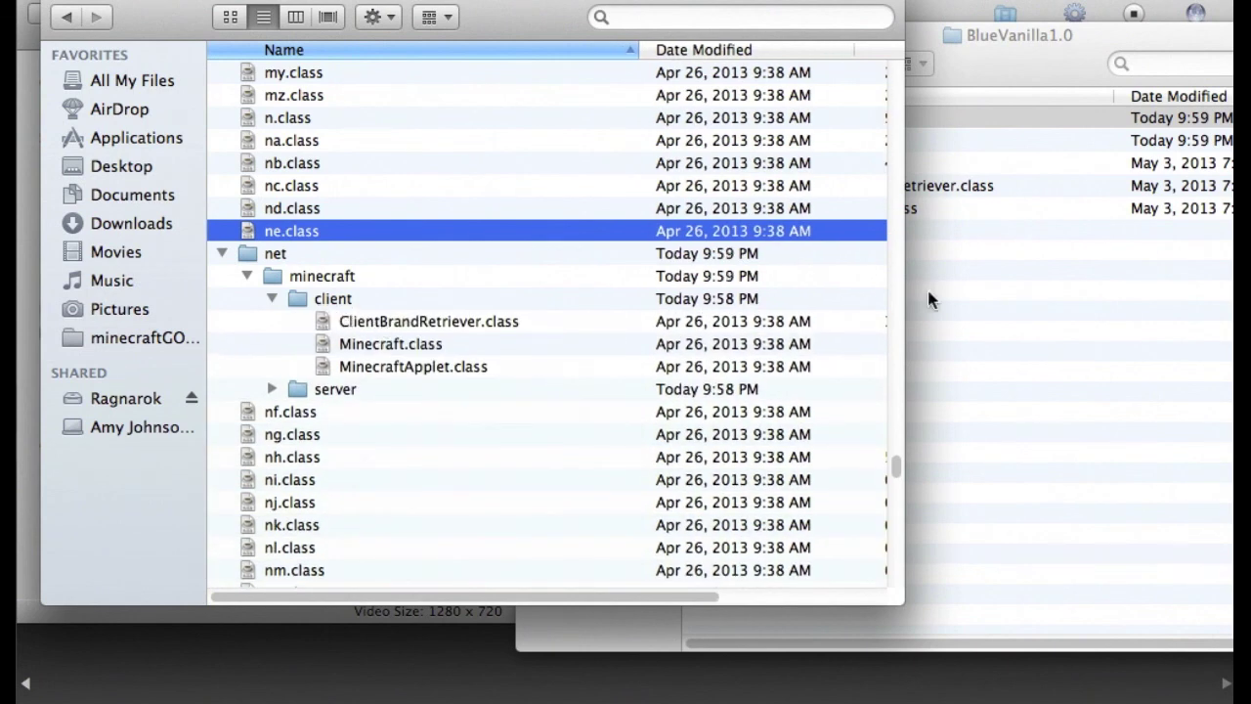
- Replace ClientBrandRetriever.class and Minecraft.class in client, then delete the mod's net folder
click(1065, 281)
click(856, 215)
shift+click(832, 193)
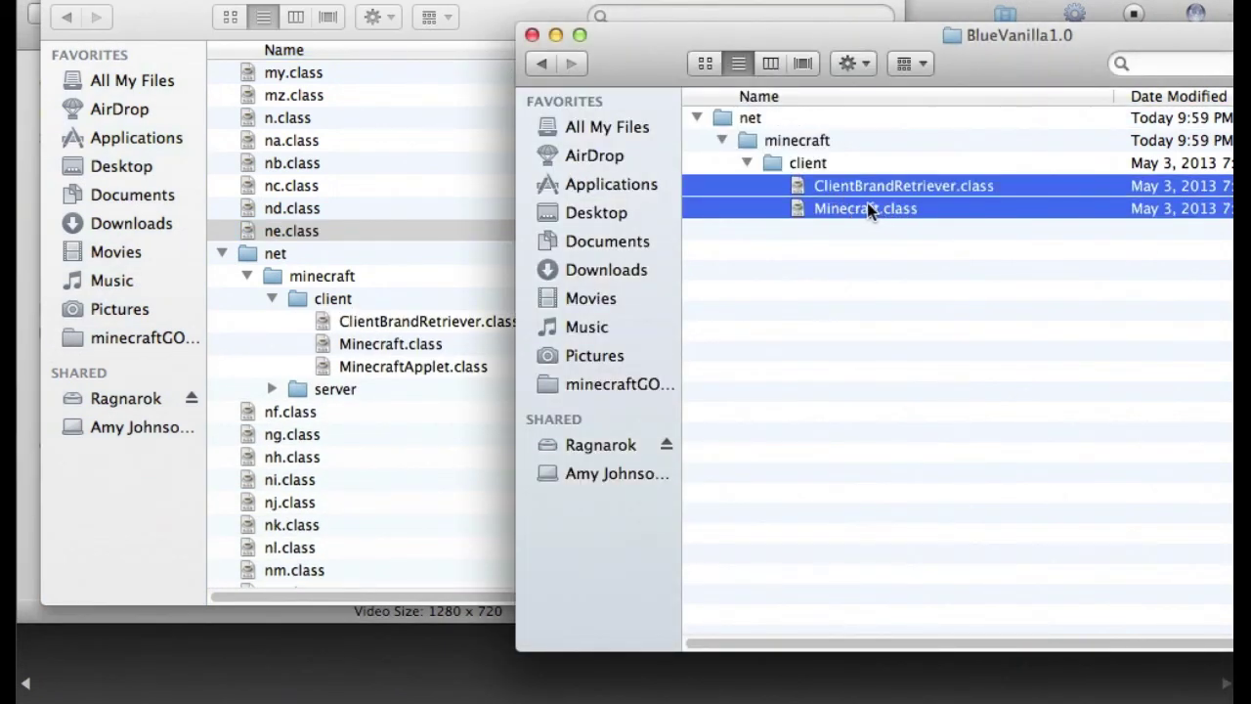
drag(861, 207, 436, 329)
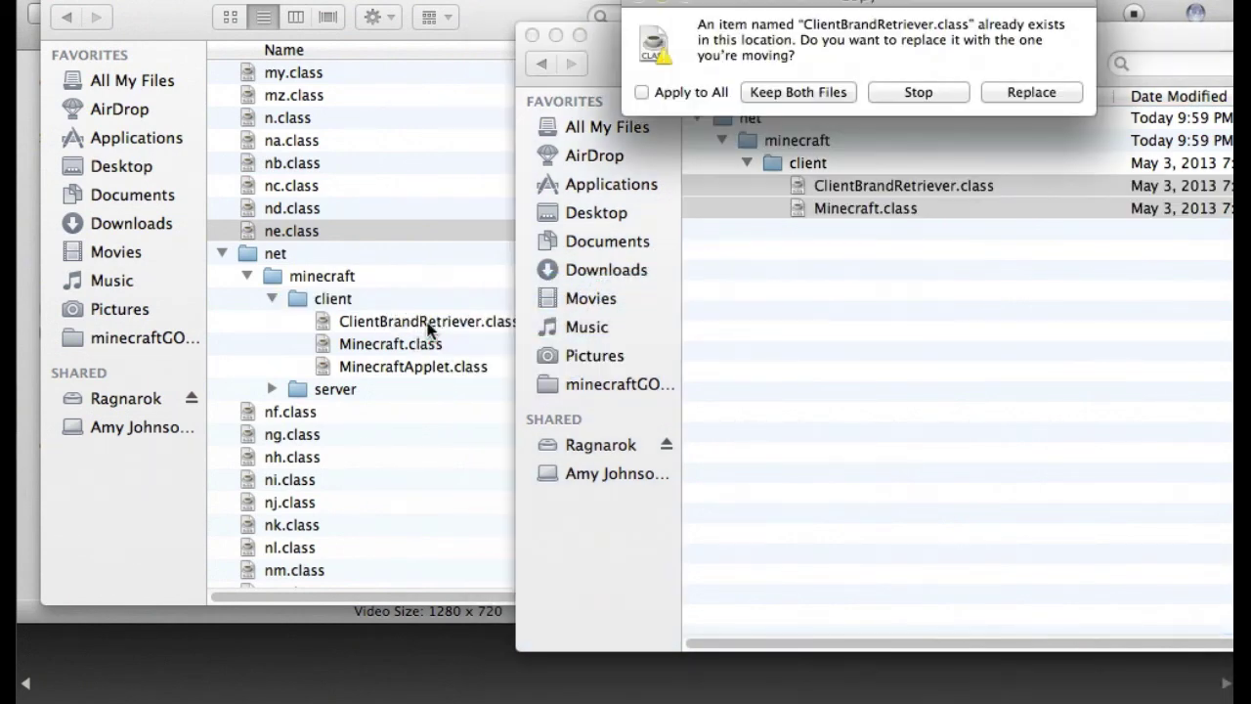
click(998, 87)
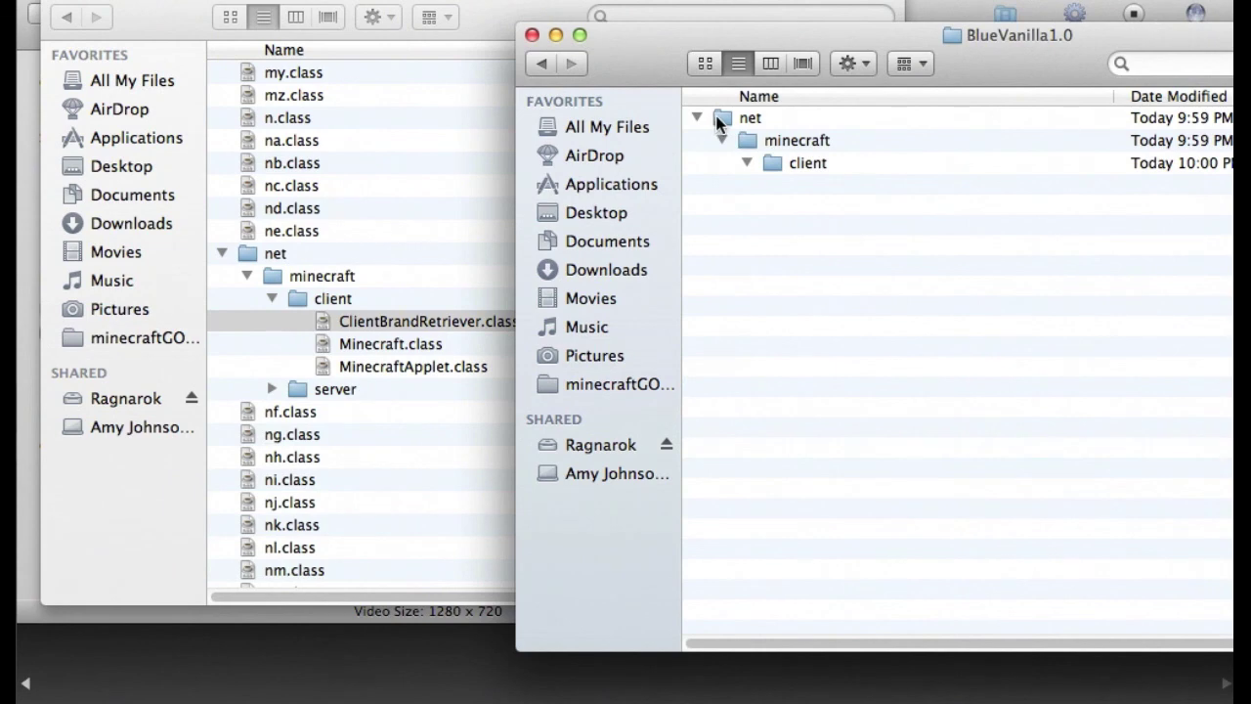
click(718, 117)
key(super+BackSpace)
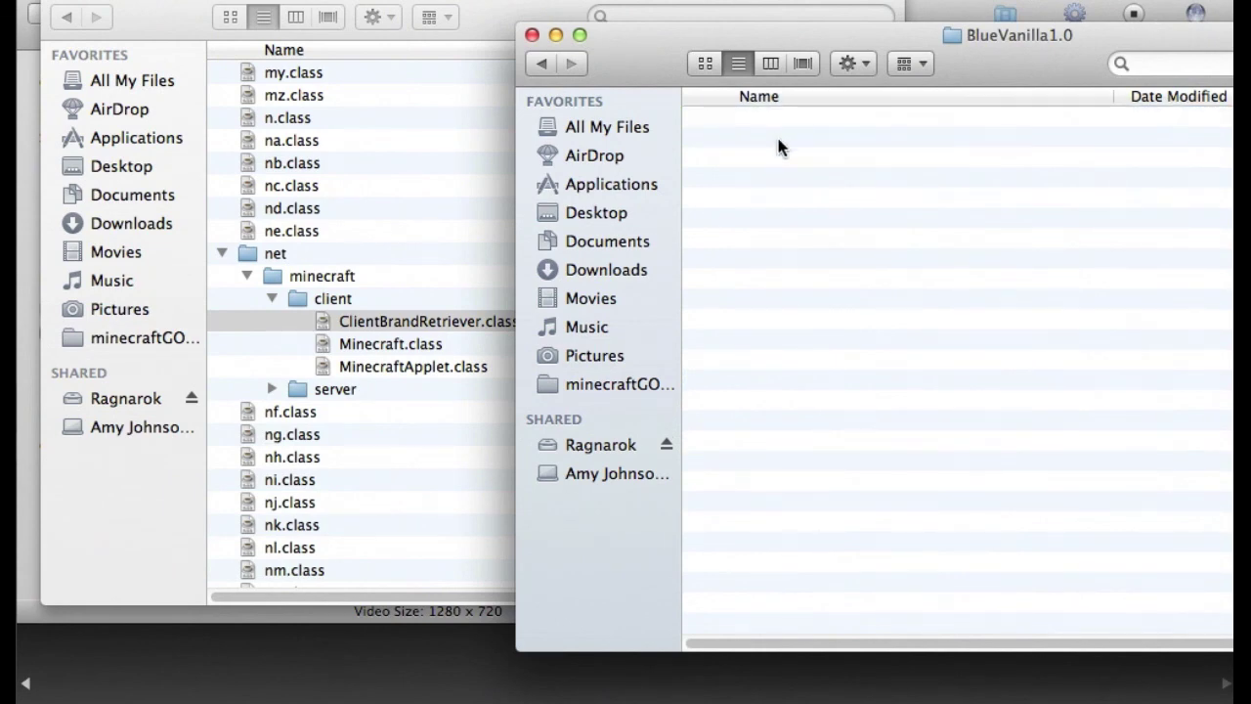
- Close the emptied BlueVanilla1.0 window, collapse net and switch to column view
click(533, 35)
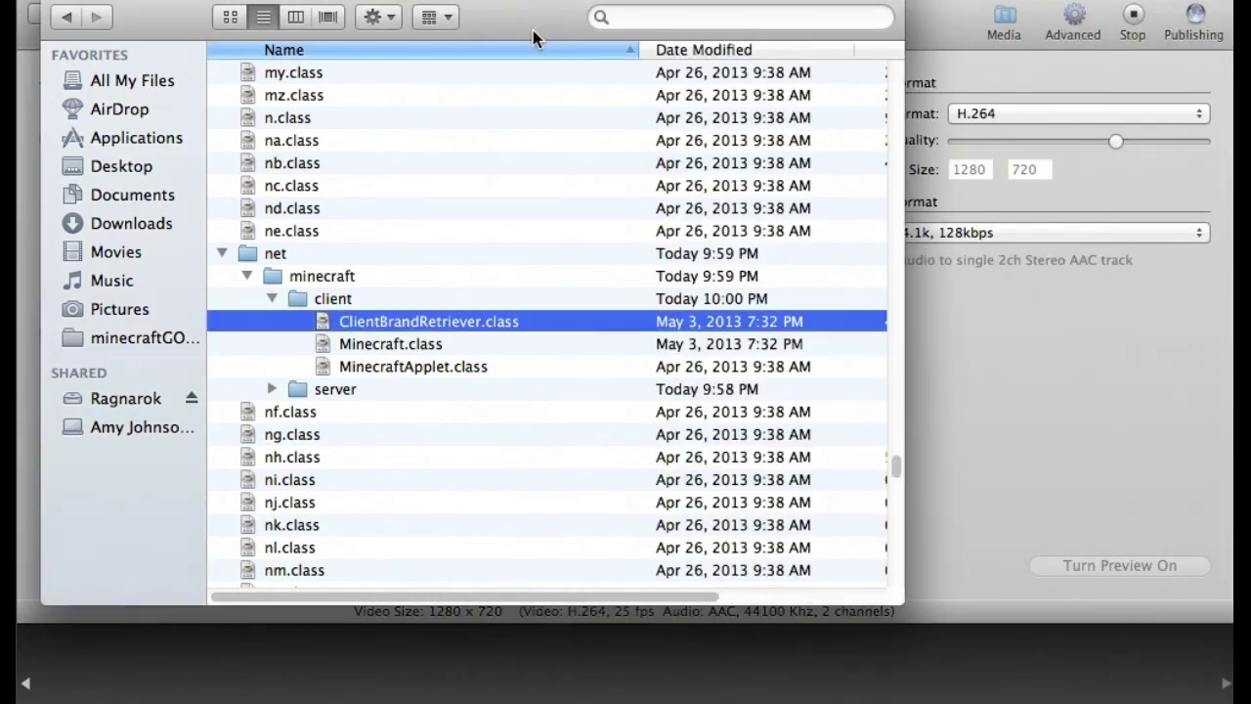
click(222, 253)
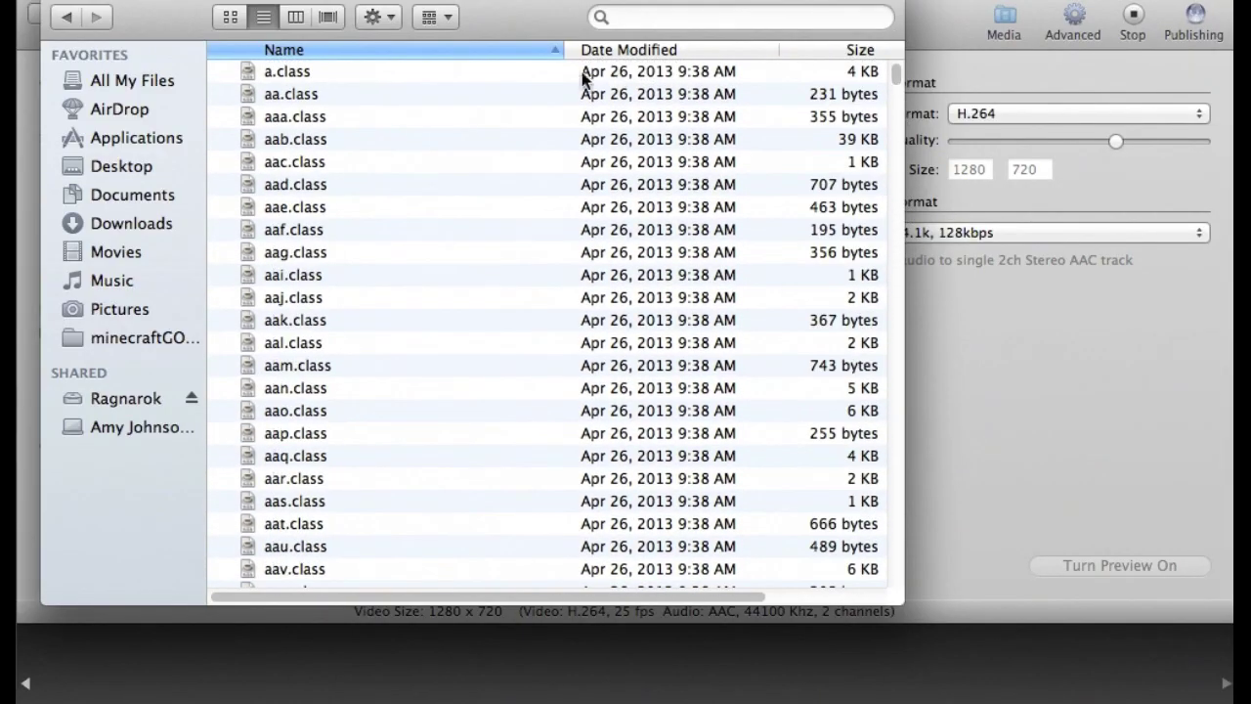
click(278, 139)
key(super+a)
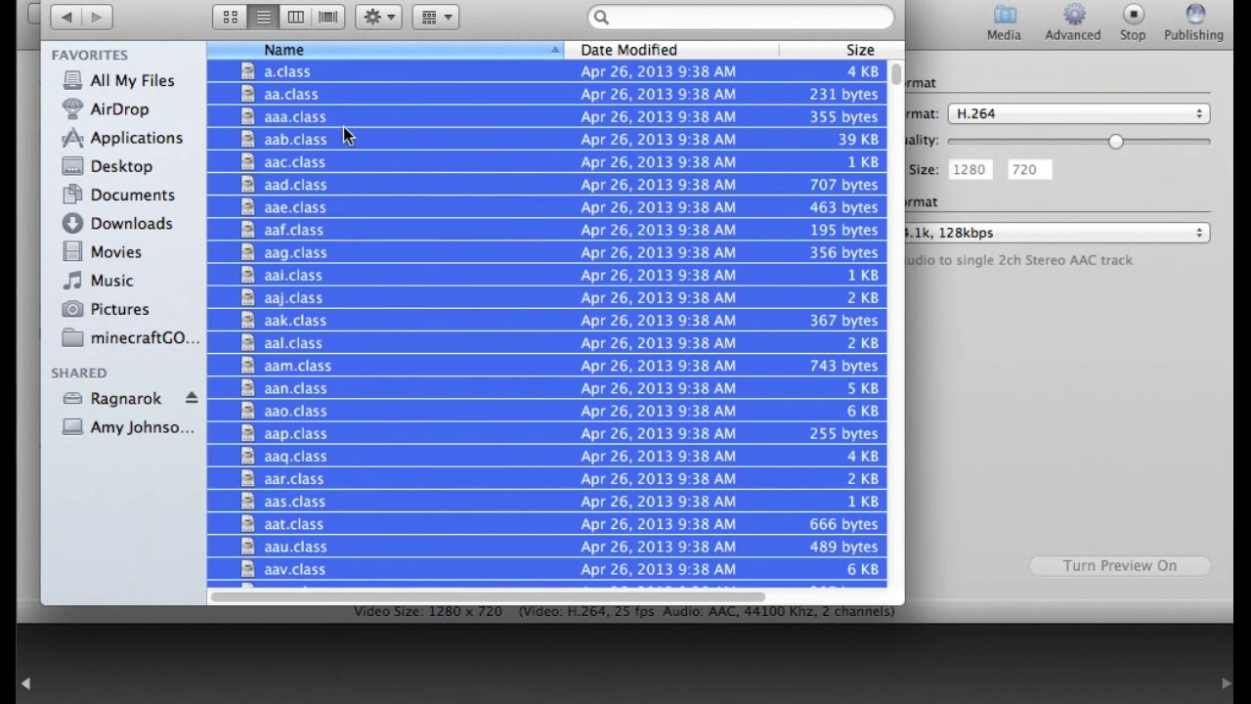
drag(533, 6, 637, 2)
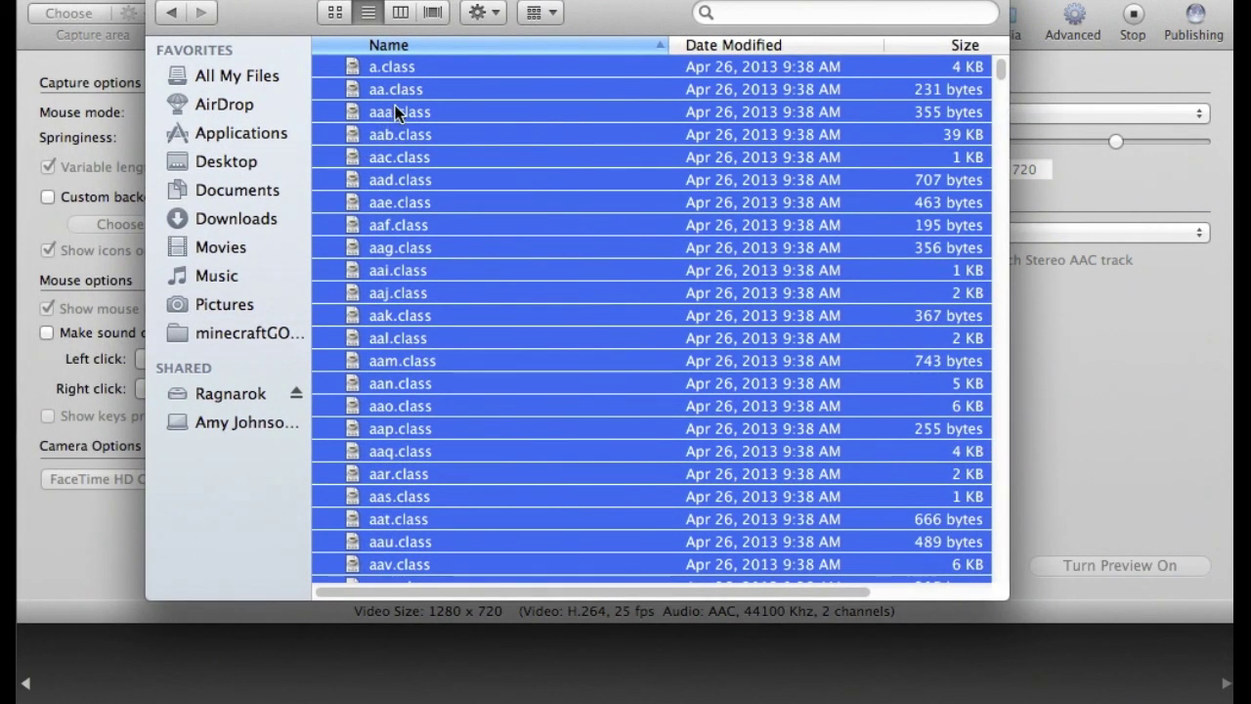
click(400, 11)
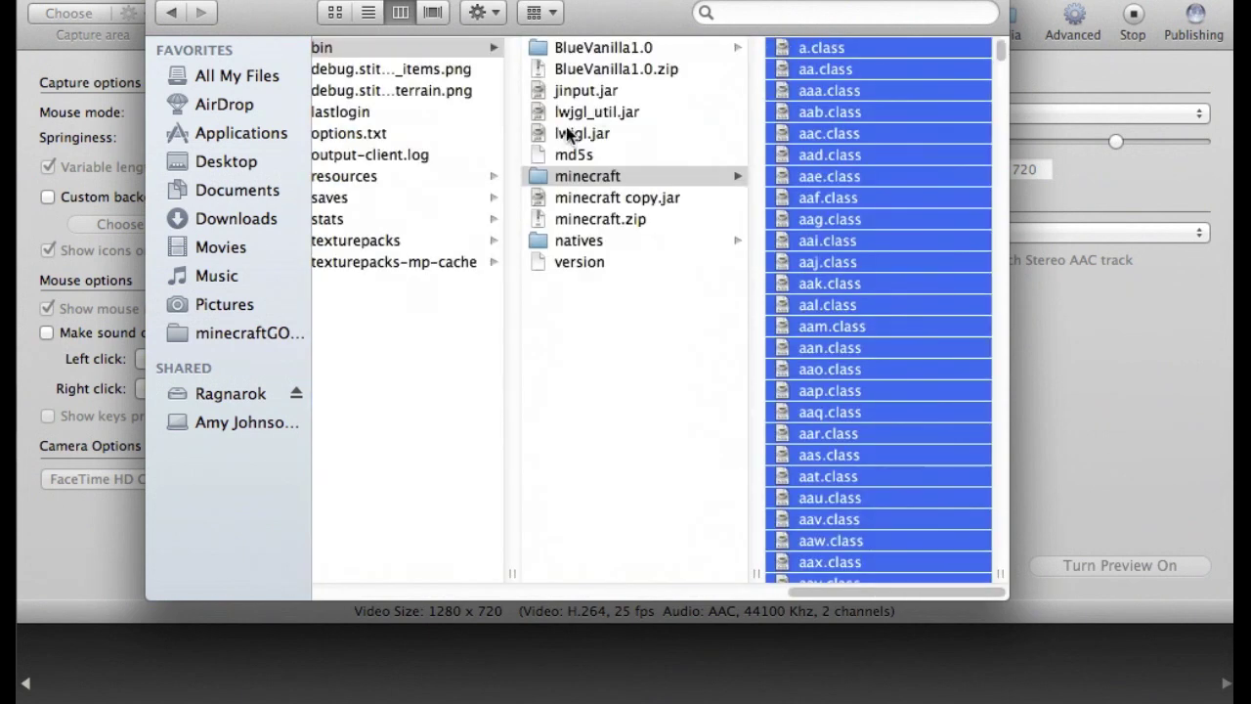
- Select all 1566 items inside the minecraft folder and compress them into Archive.zip
click(540, 176)
right_click(540, 176)
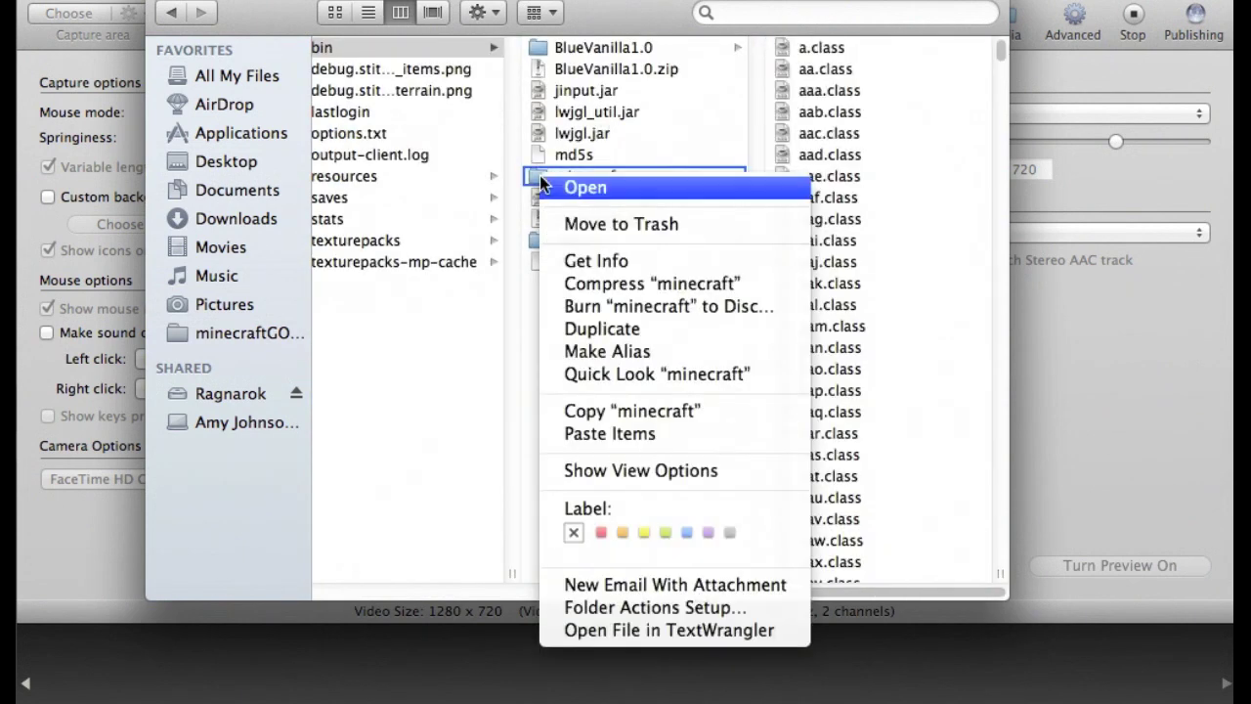
click(527, 310)
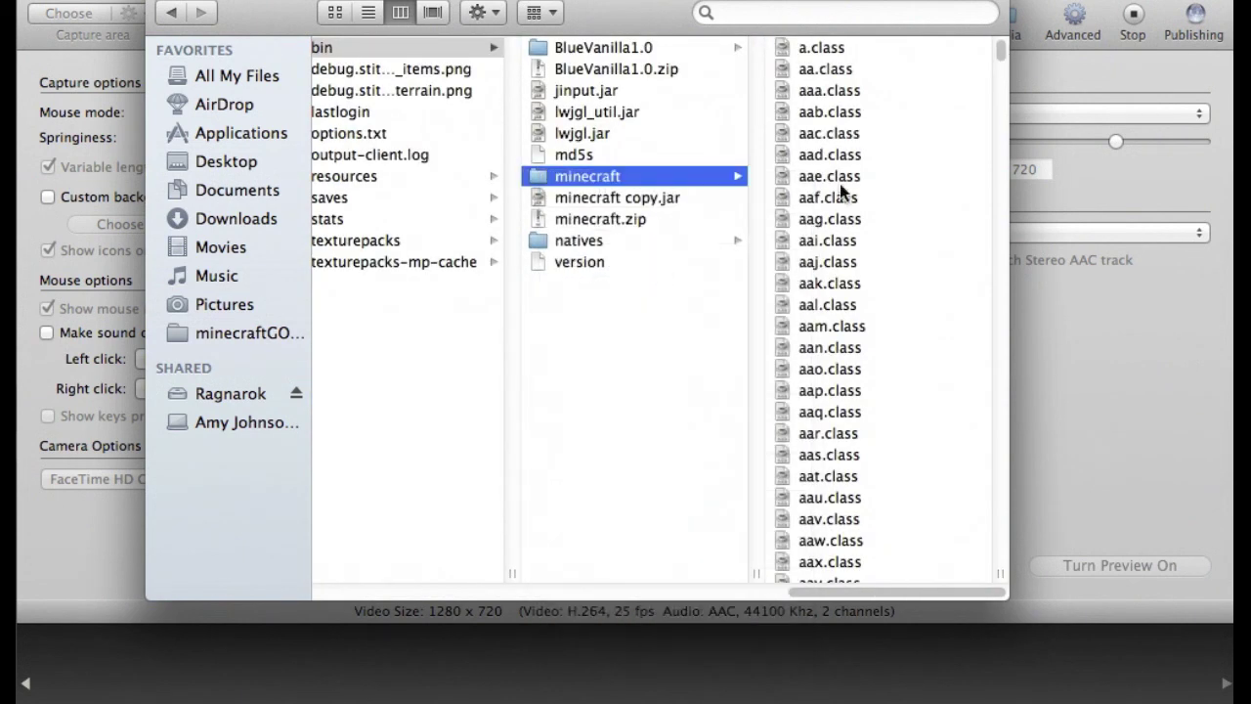
click(890, 174)
key(super+a)
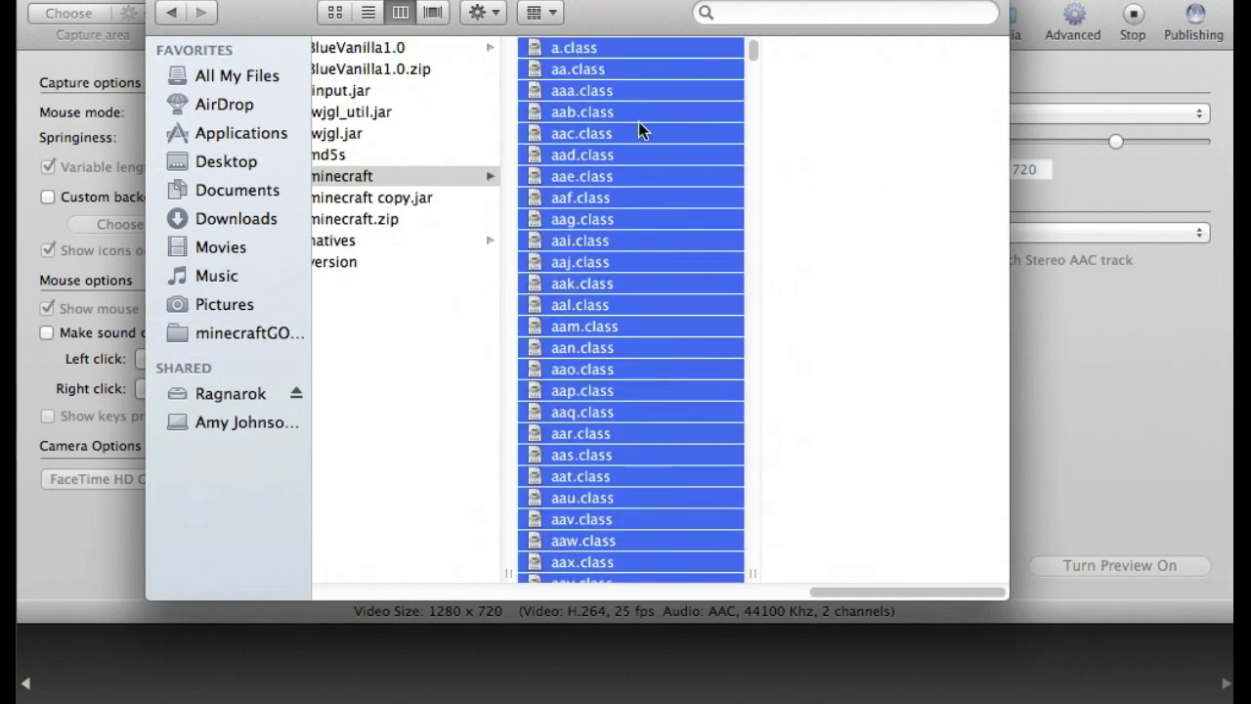
right_click(618, 128)
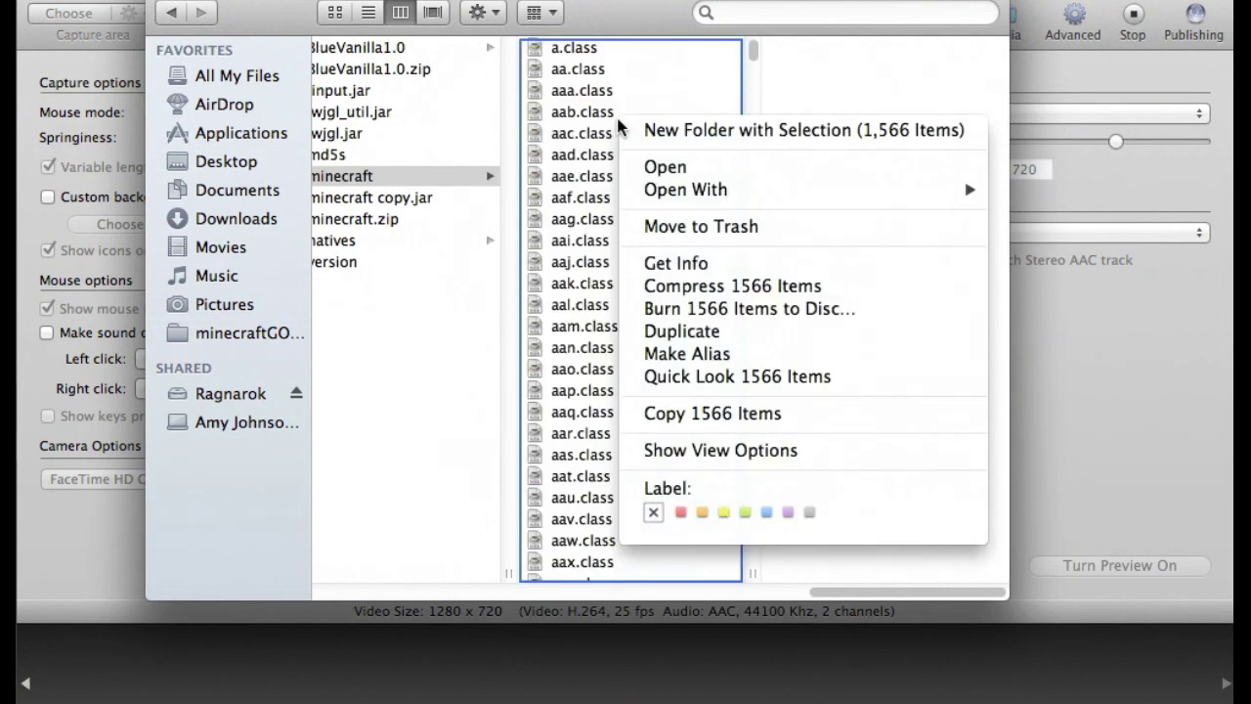
click(712, 286)
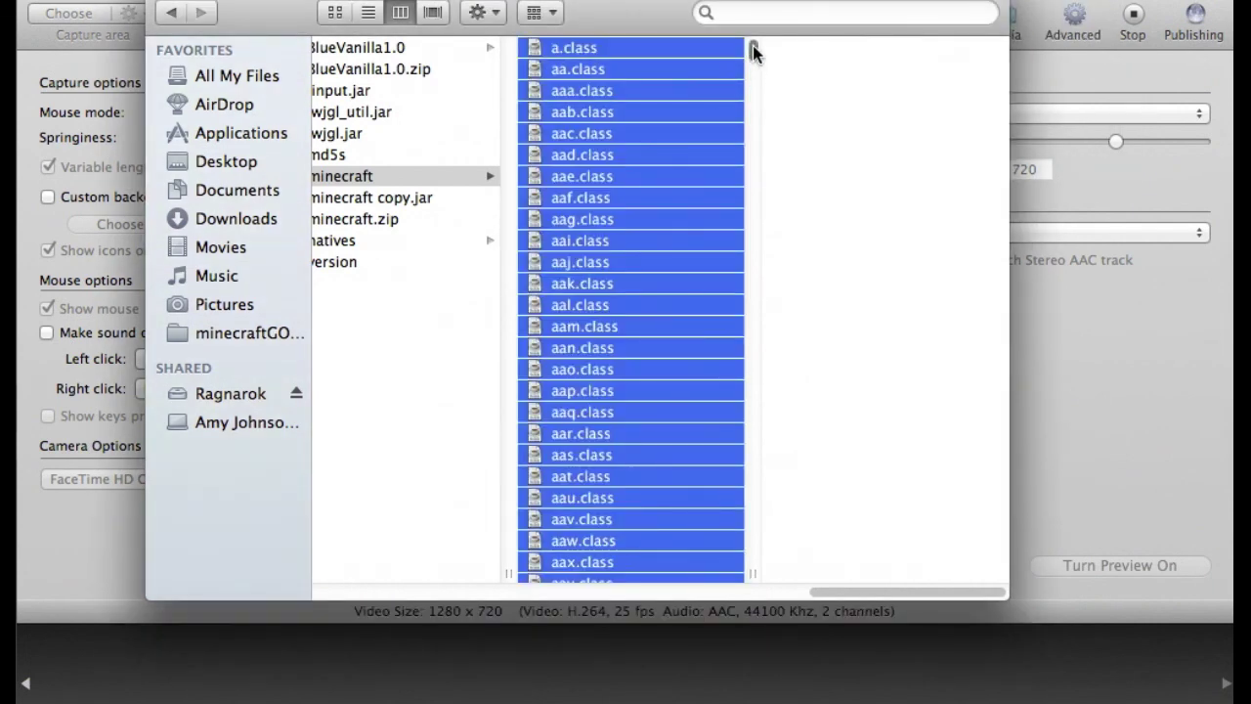
drag(753, 45, 765, 174)
- Move Archive.zip into bin and rename it minecraft.jar, keeping the .jar extension
click(572, 154)
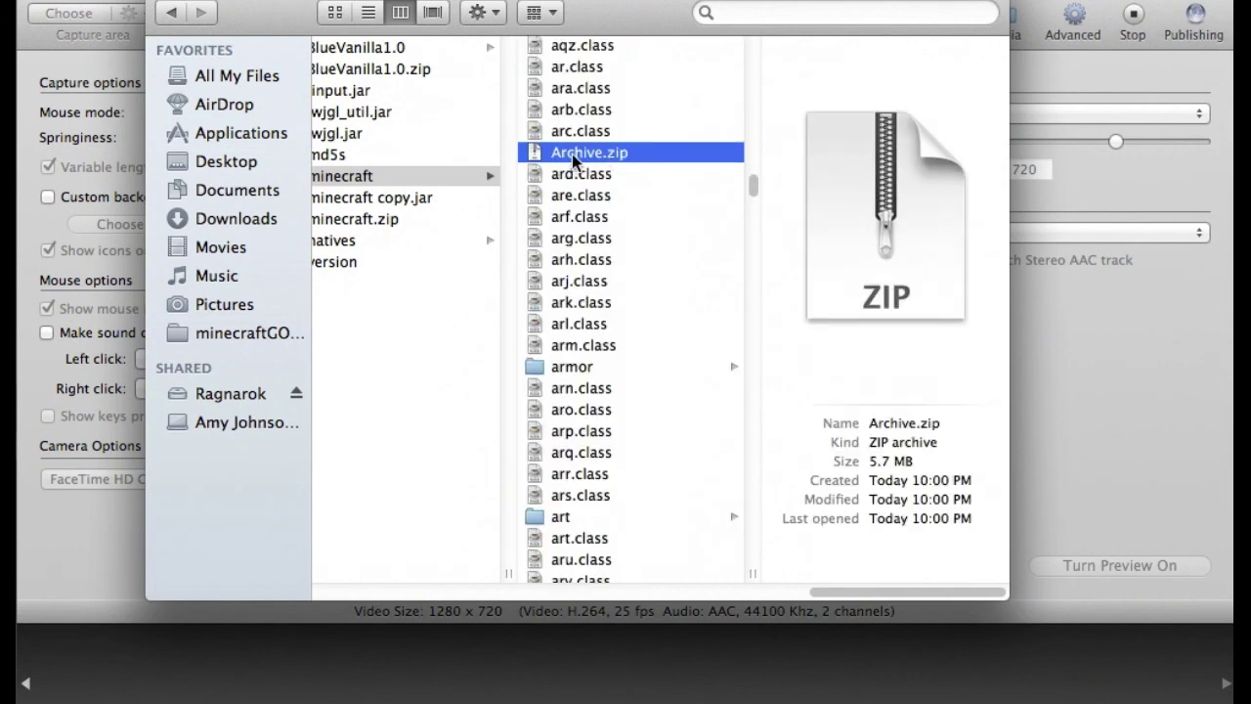
drag(573, 156, 443, 347)
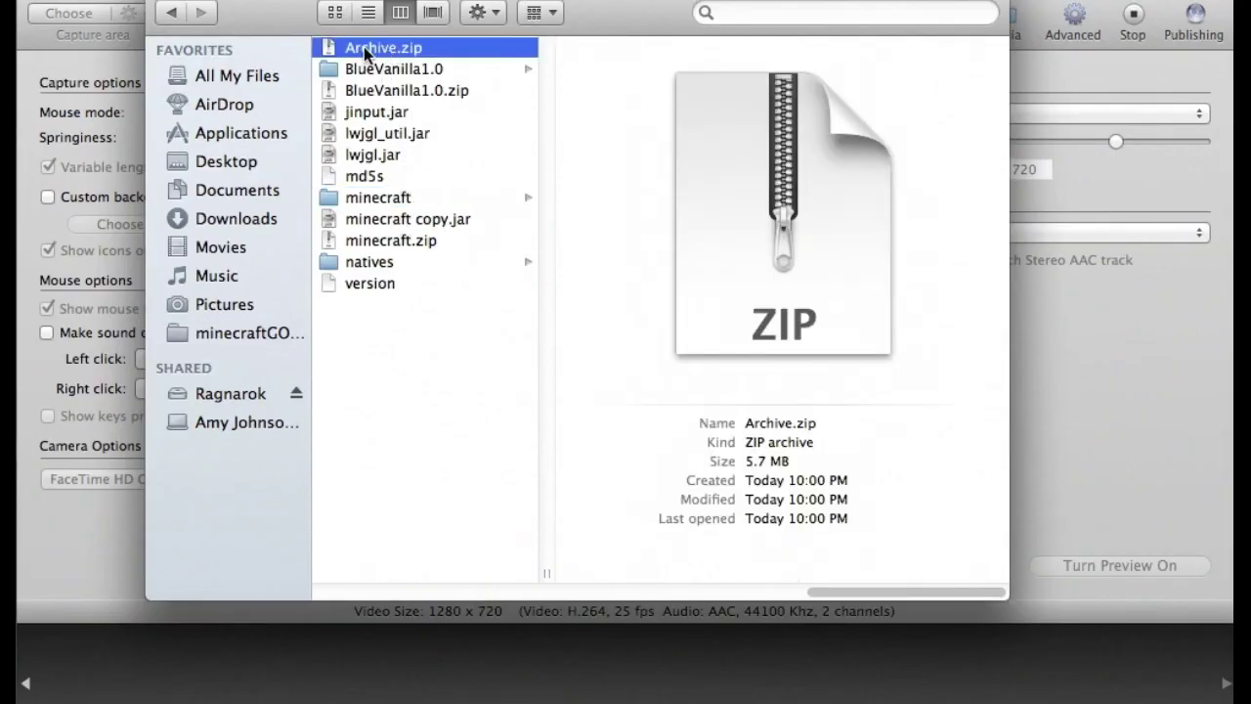
click(382, 54)
text(minecraft.ja)
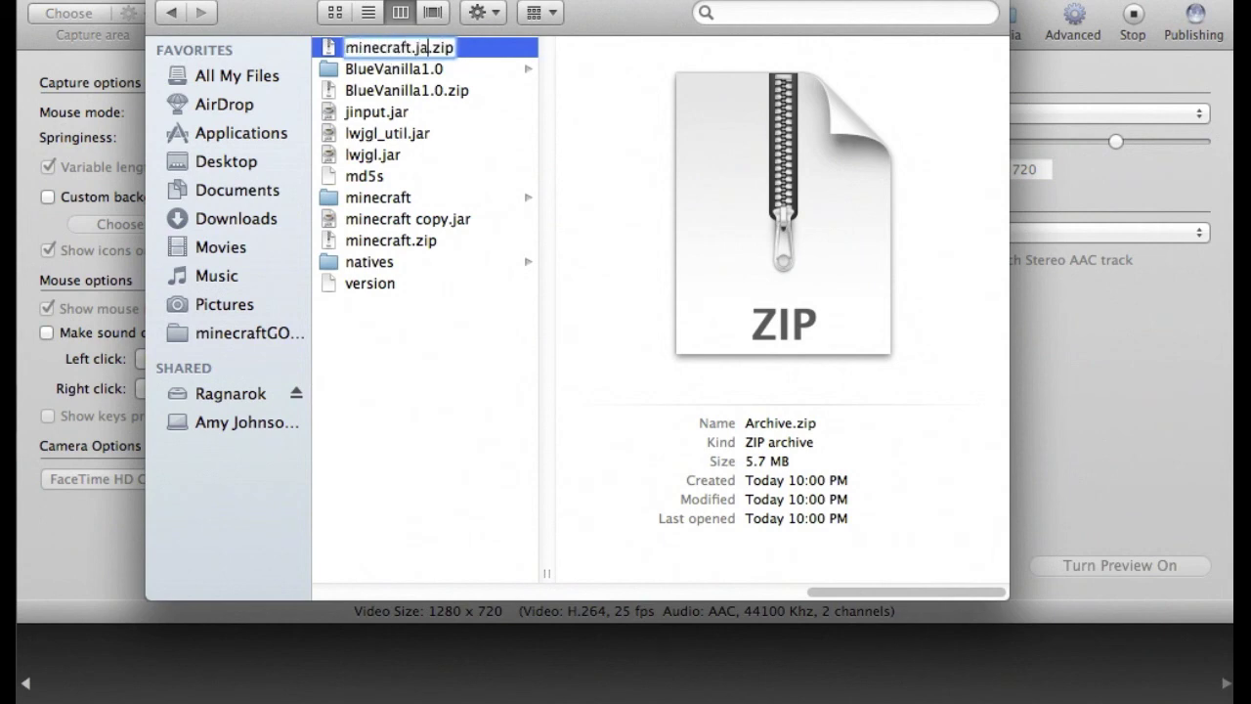
text(r)
key(BackSpace)
key(Return)
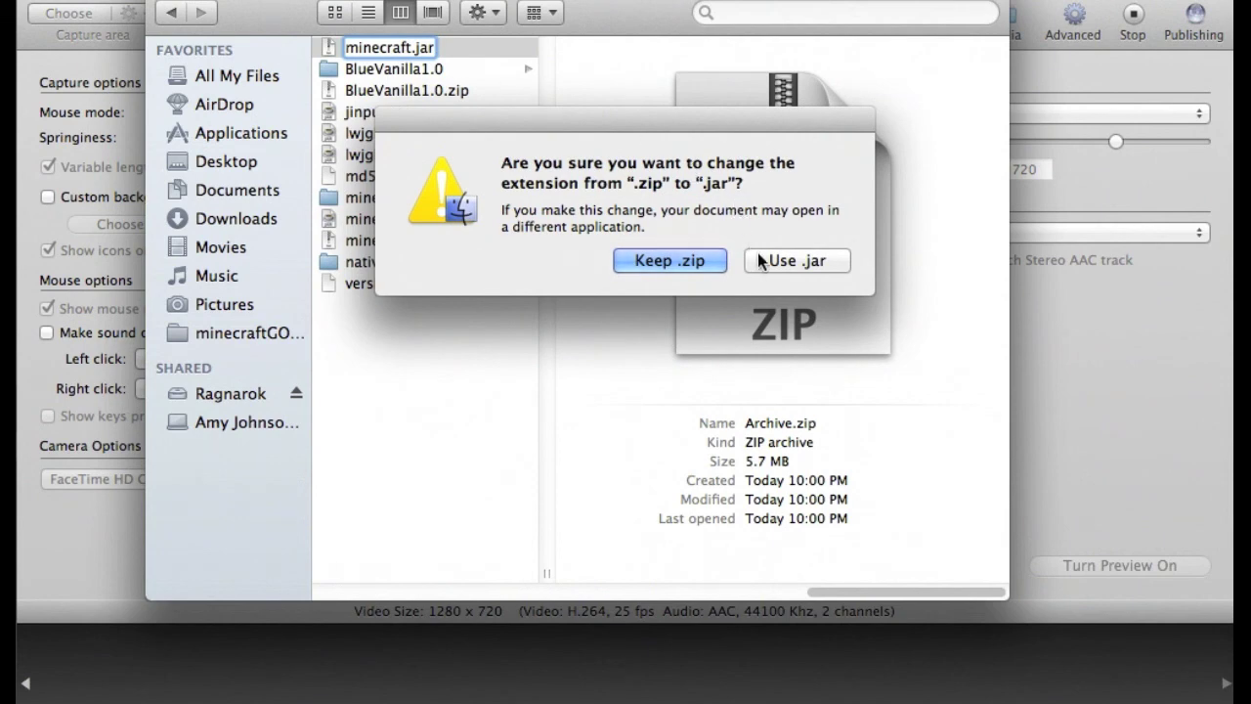
click(763, 253)
click(428, 331)
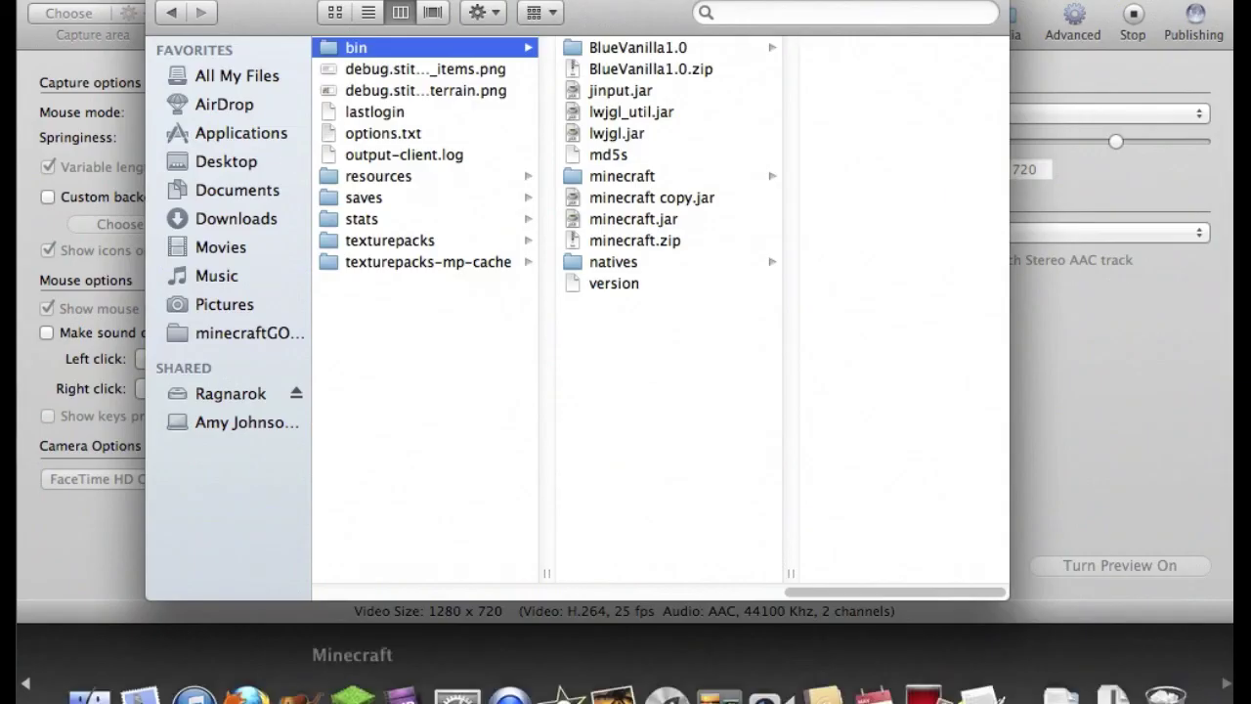
- Launch Minecraft from the Dock, log in with the password, and maximize the game window
click(361, 681)
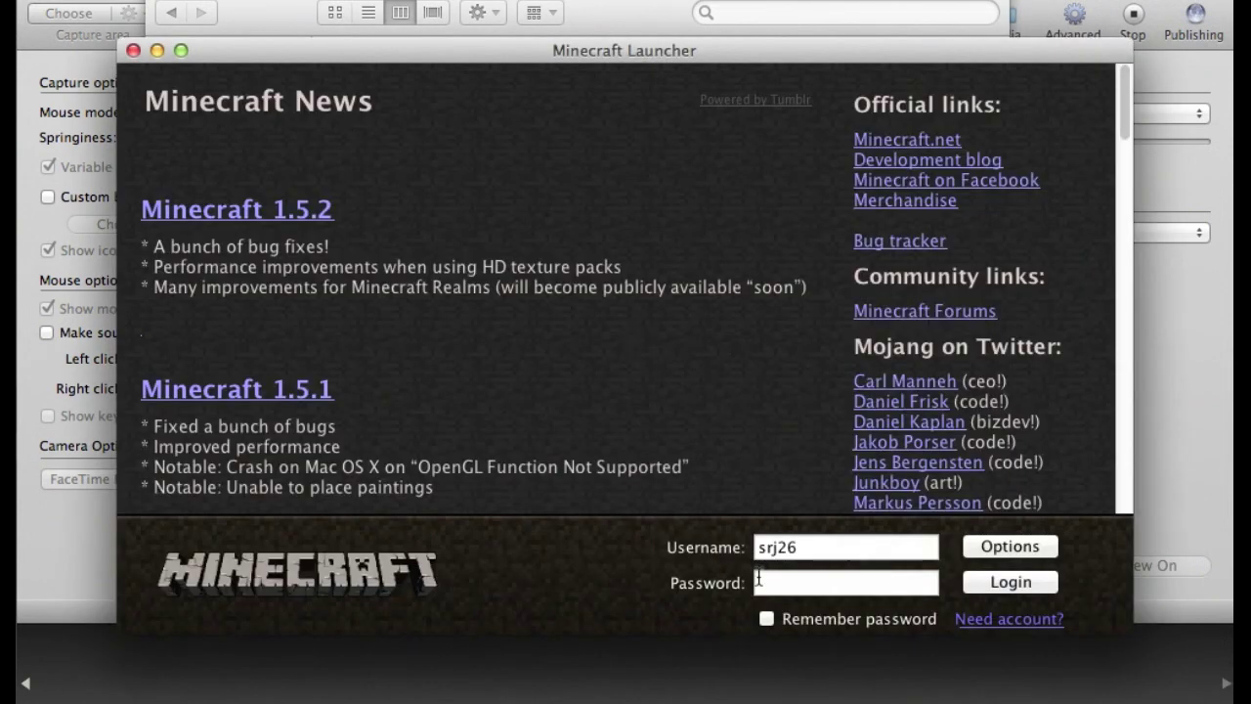
click(760, 583)
text(***)
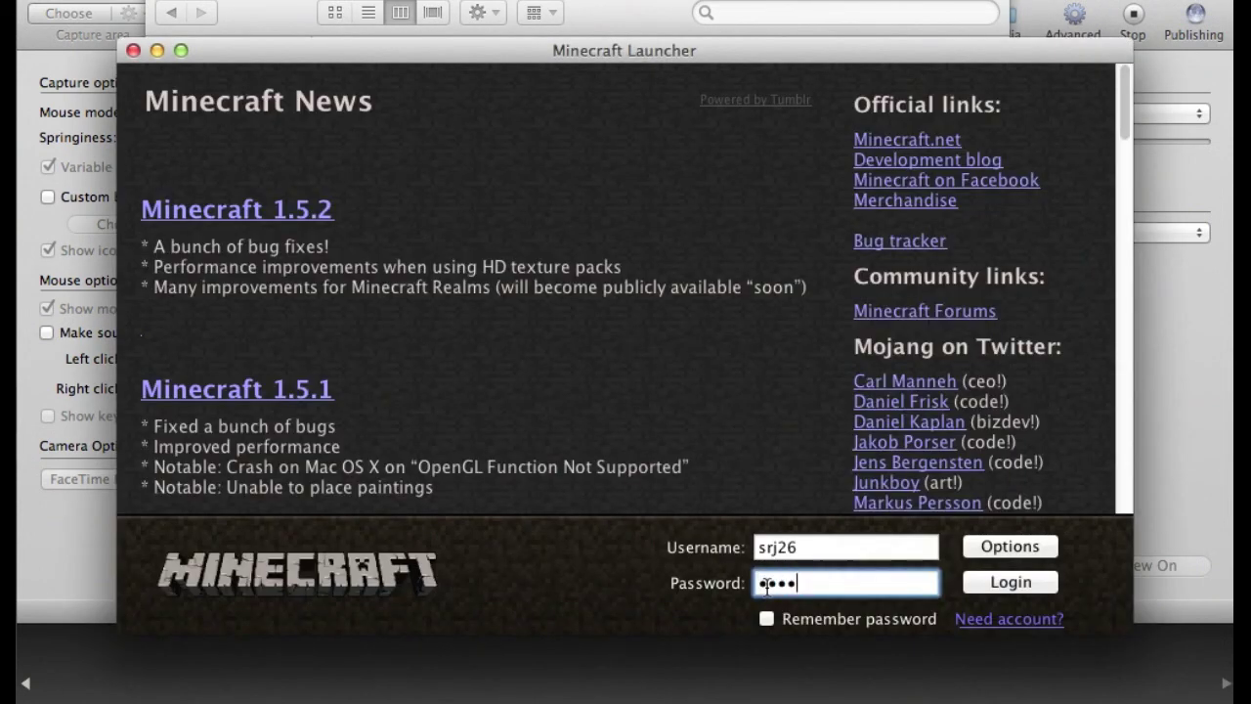
text(**)
key(Return)
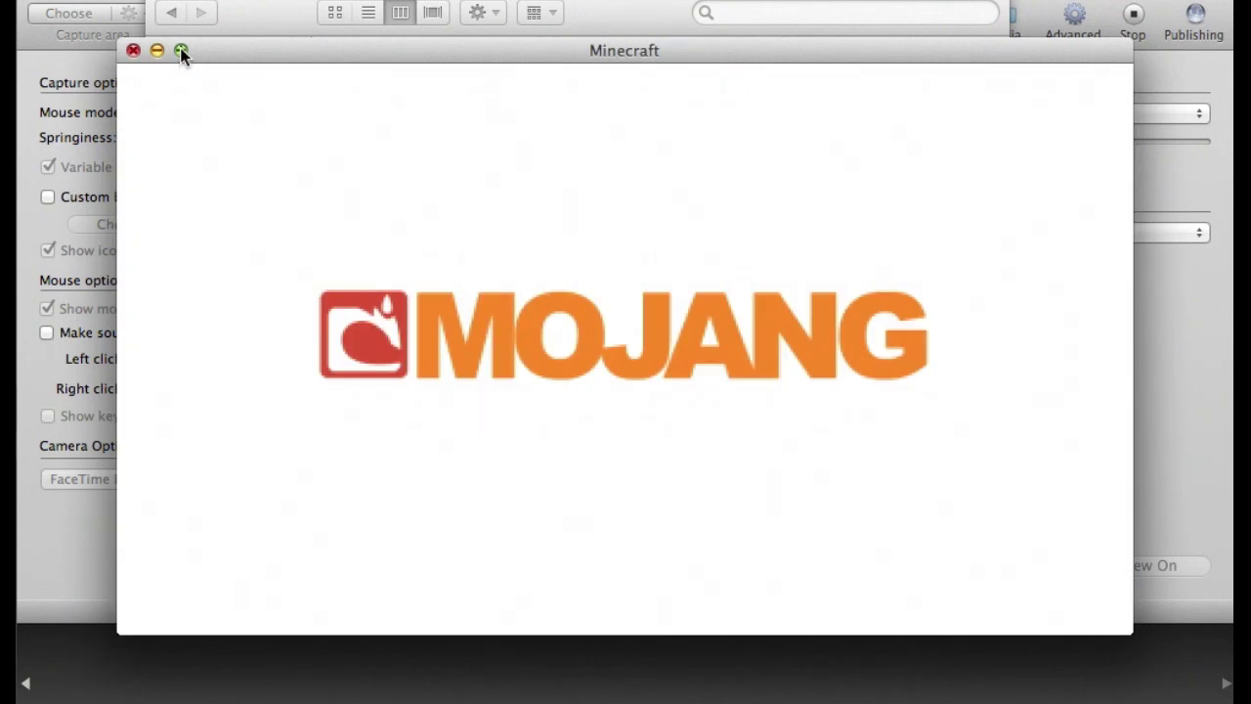
click(182, 54)
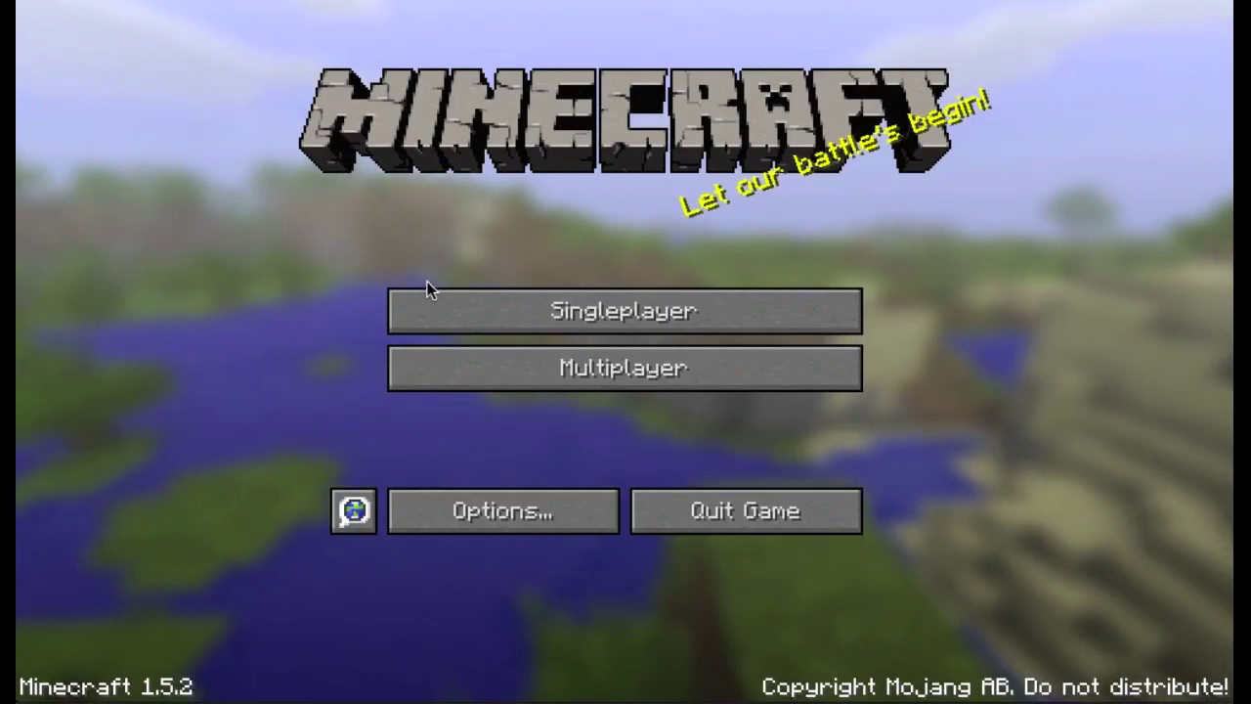
- Create a new Singleplayer world with the game mode set to Creative
click(446, 304)
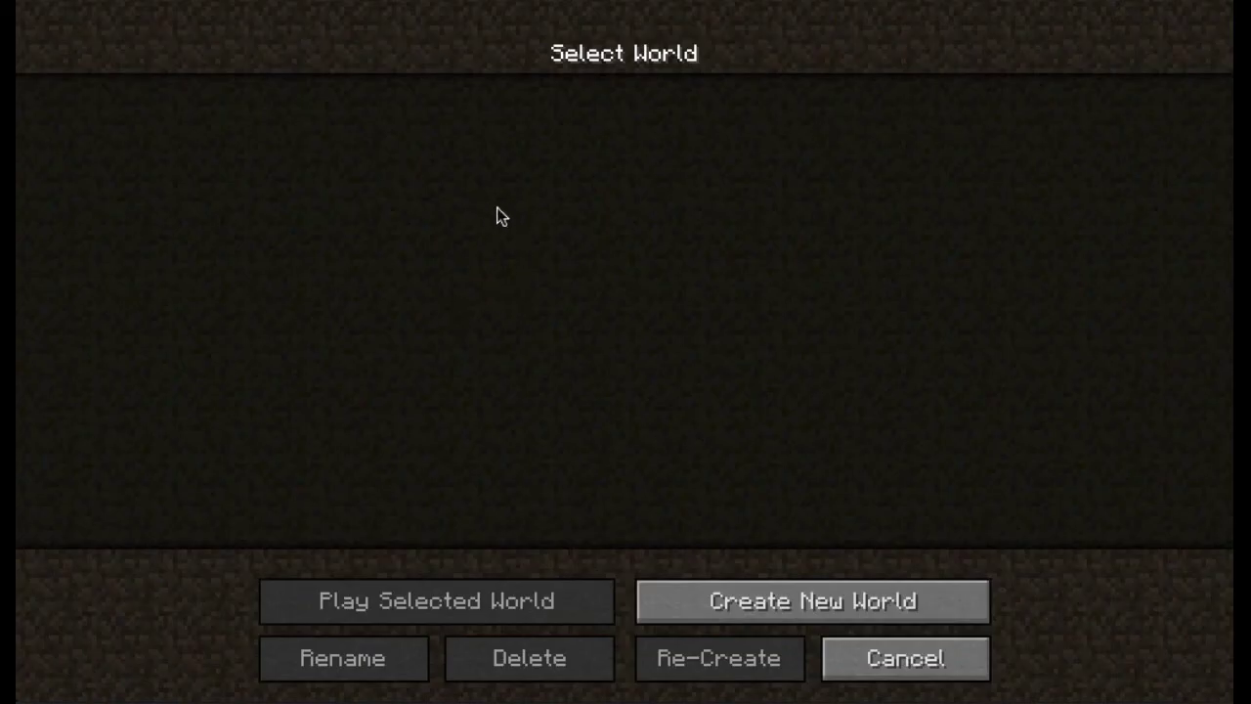
click(749, 616)
click(616, 298)
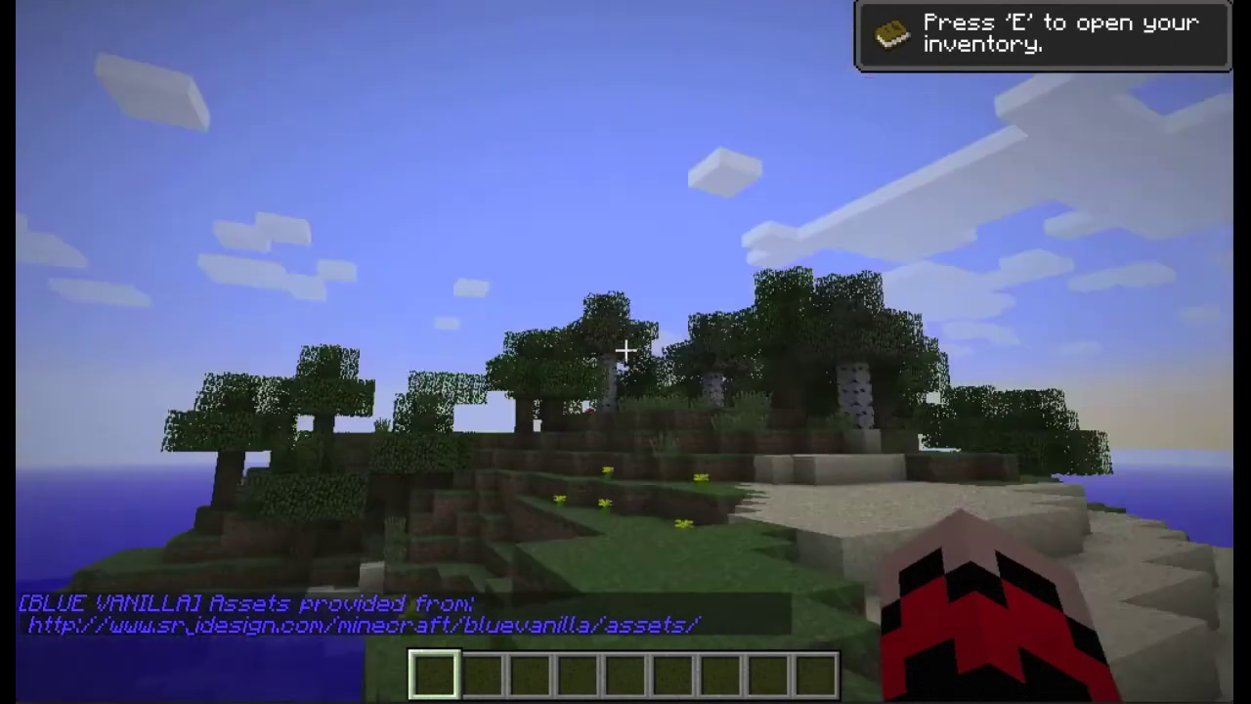
key(e)
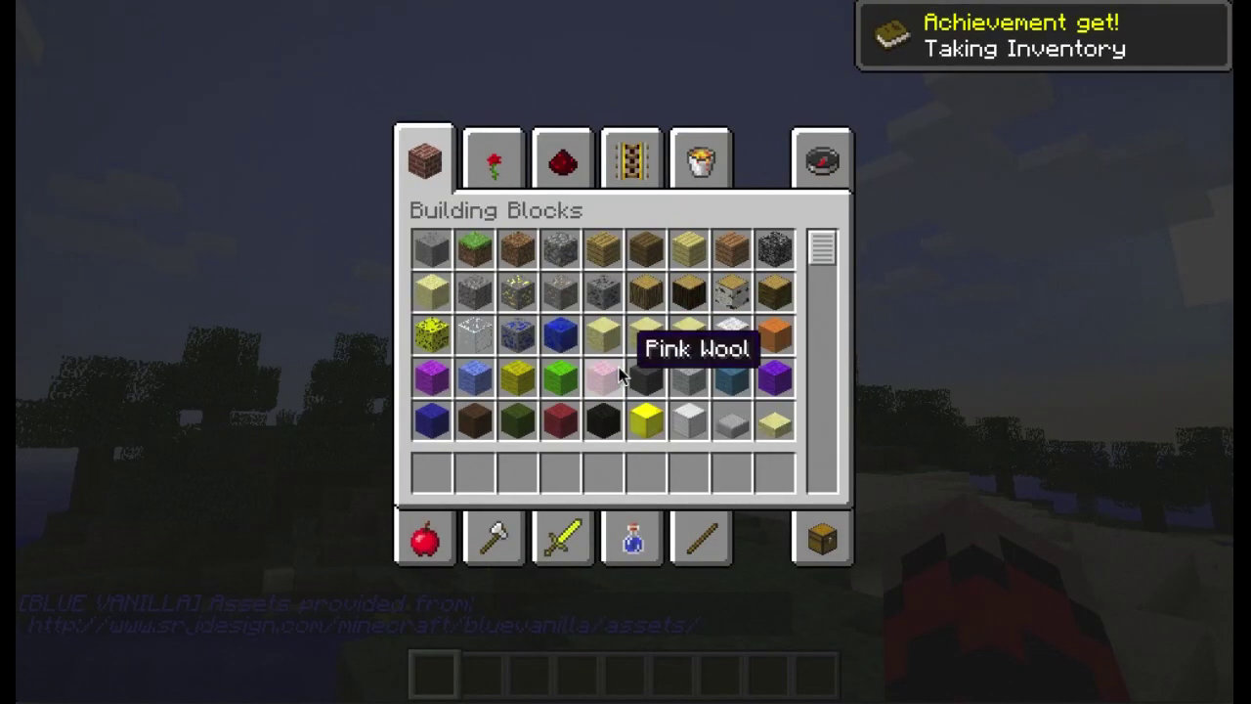
key(e)
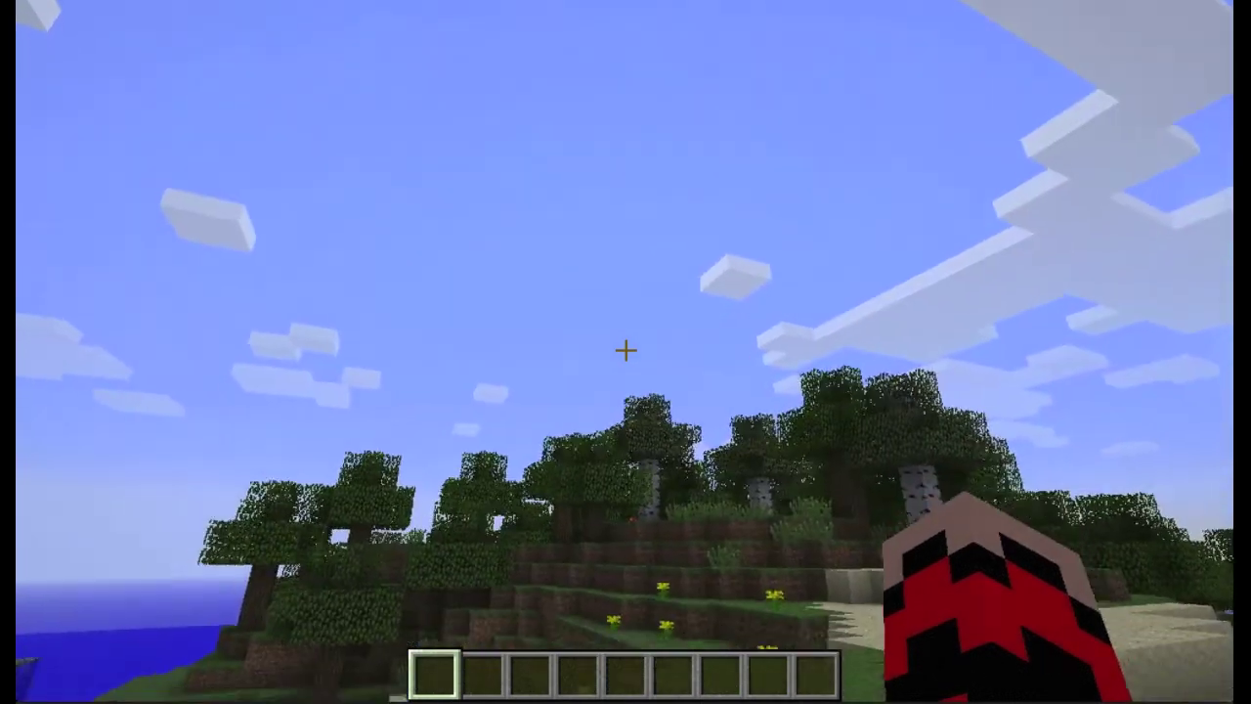
key(t)
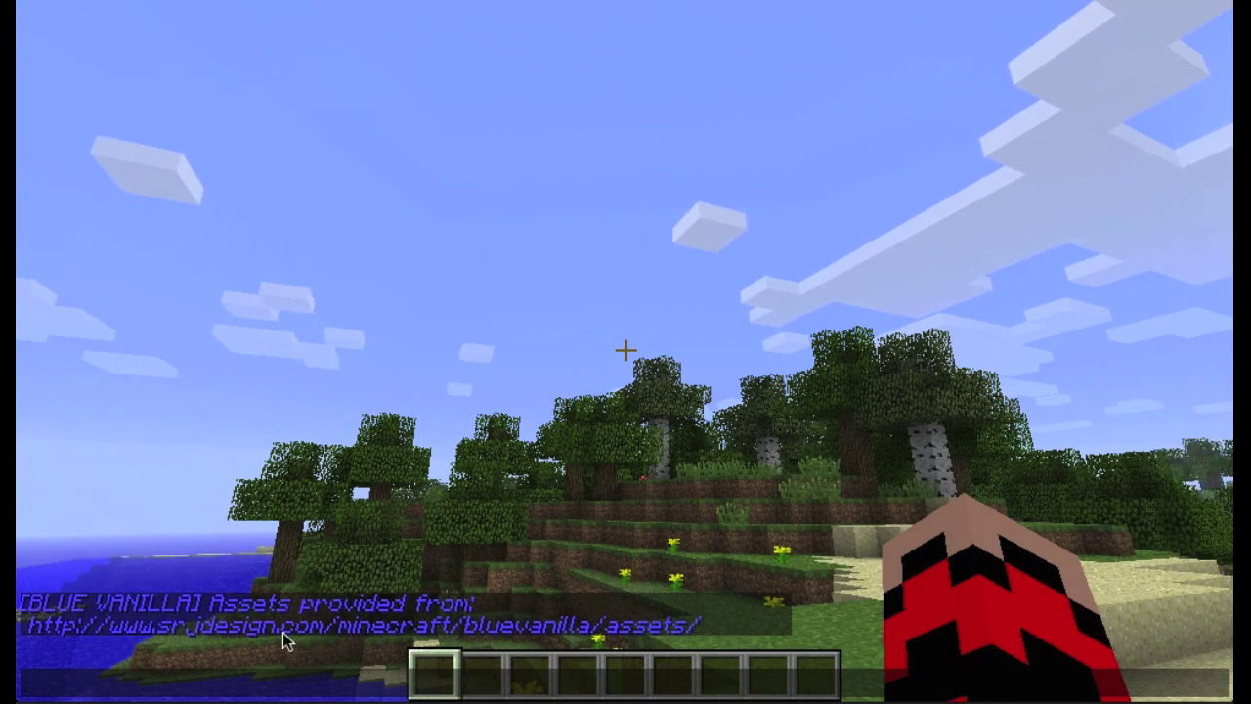
text(t)
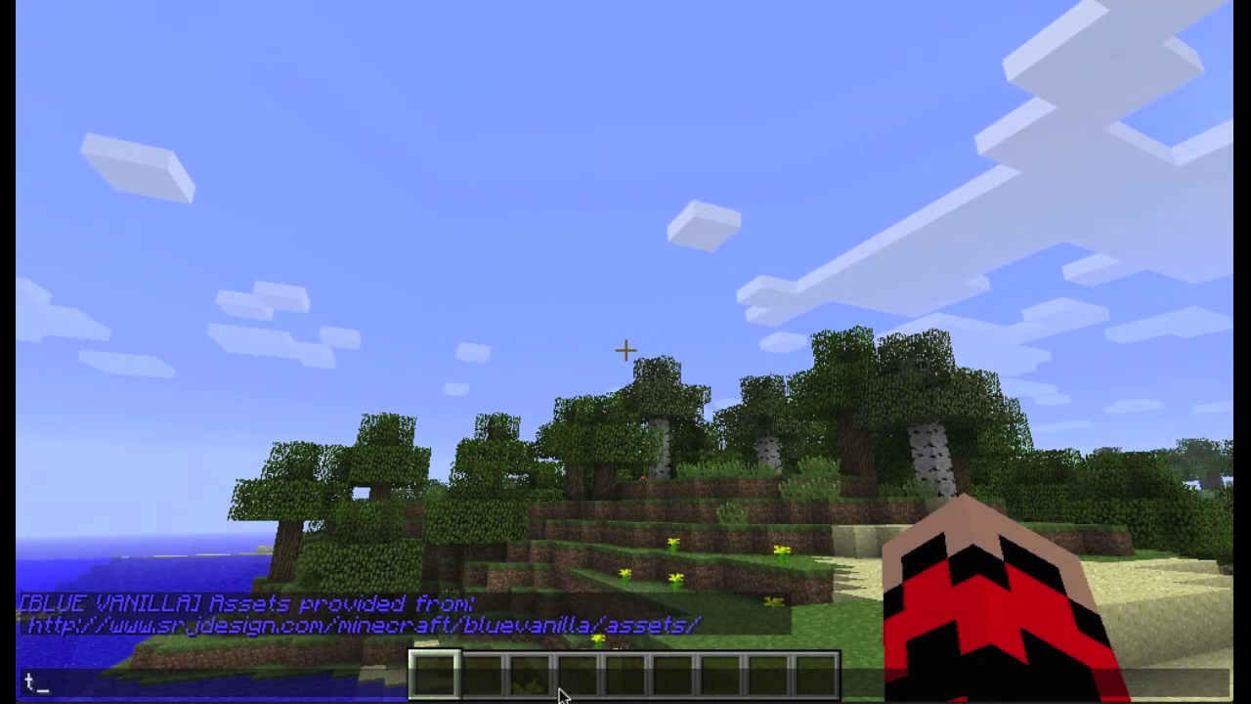
key(Escape)
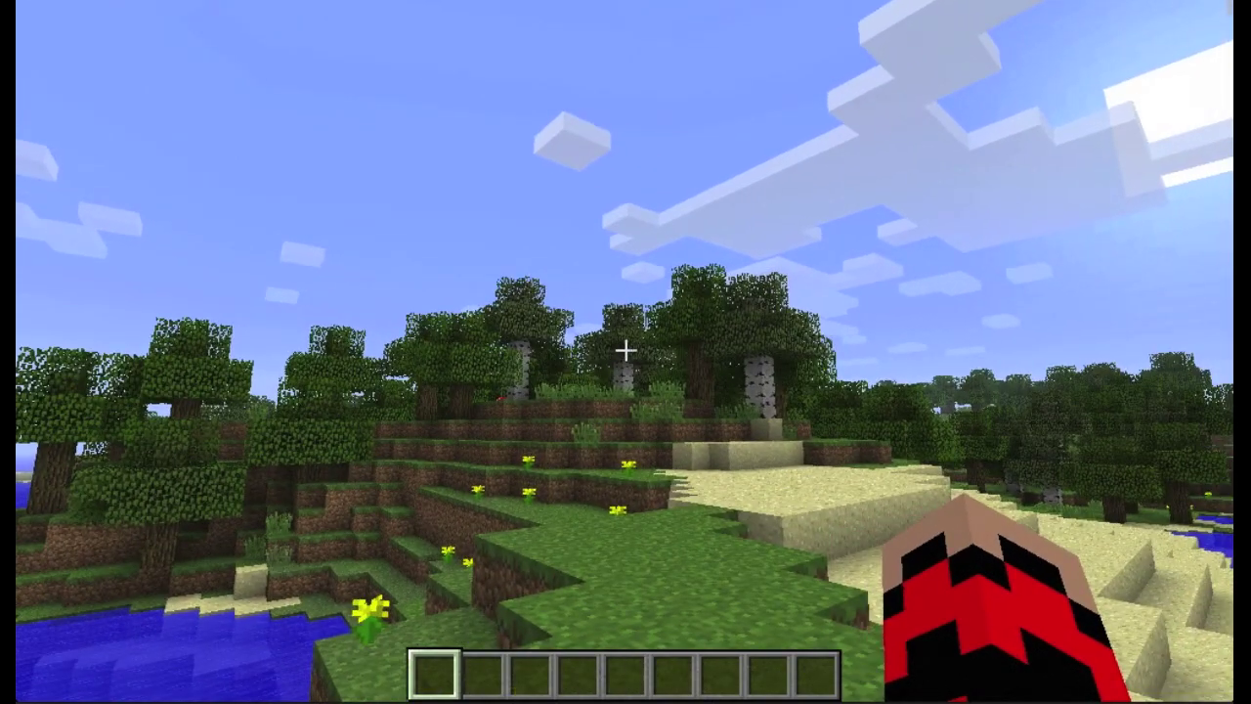
key(slash)
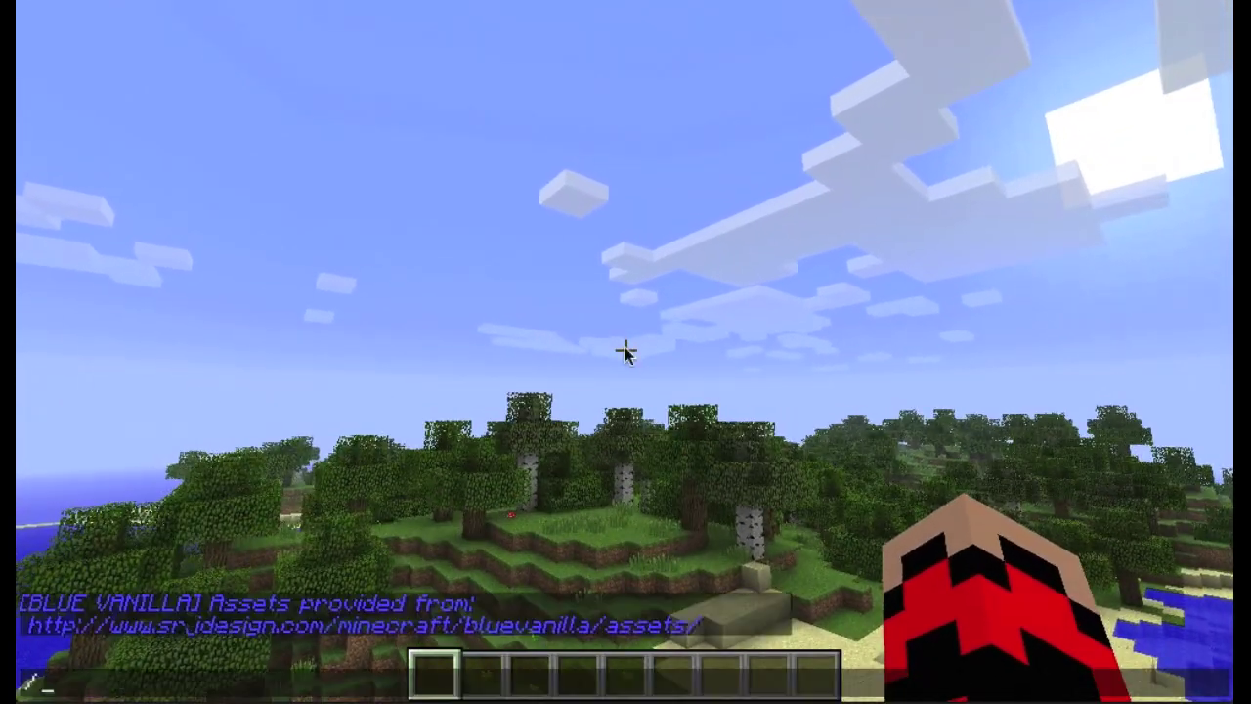
text(tp 5000)
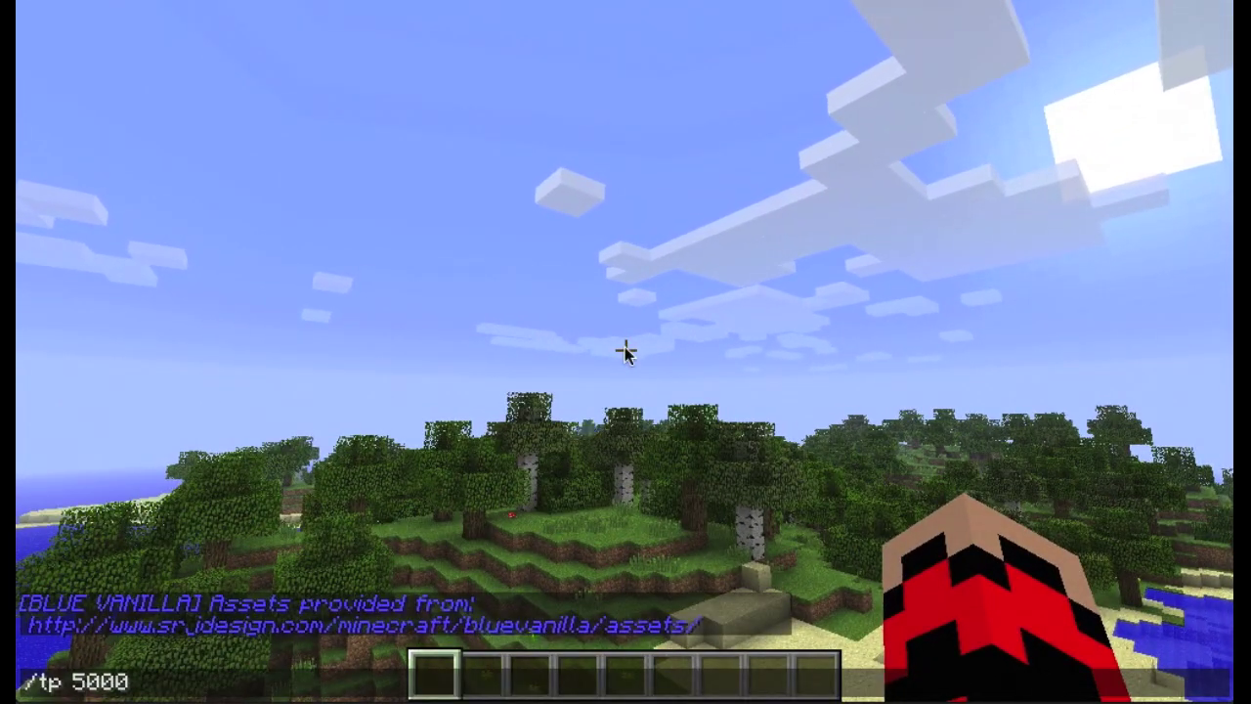